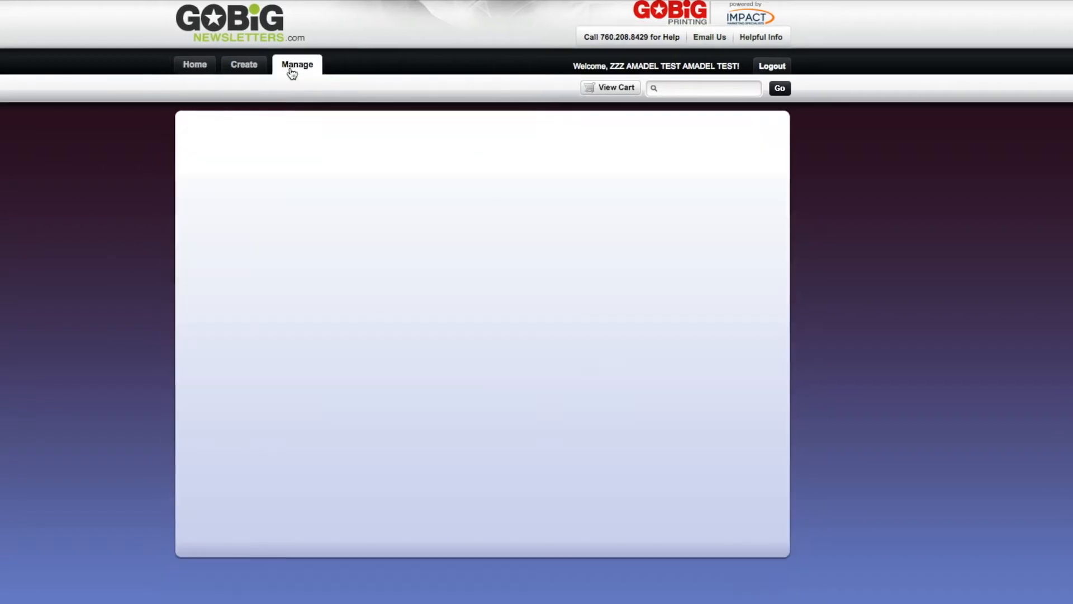
Start adding a new list to the managed contacts using the TitleToolbox method, and open TitleToolbox.
click(301, 191)
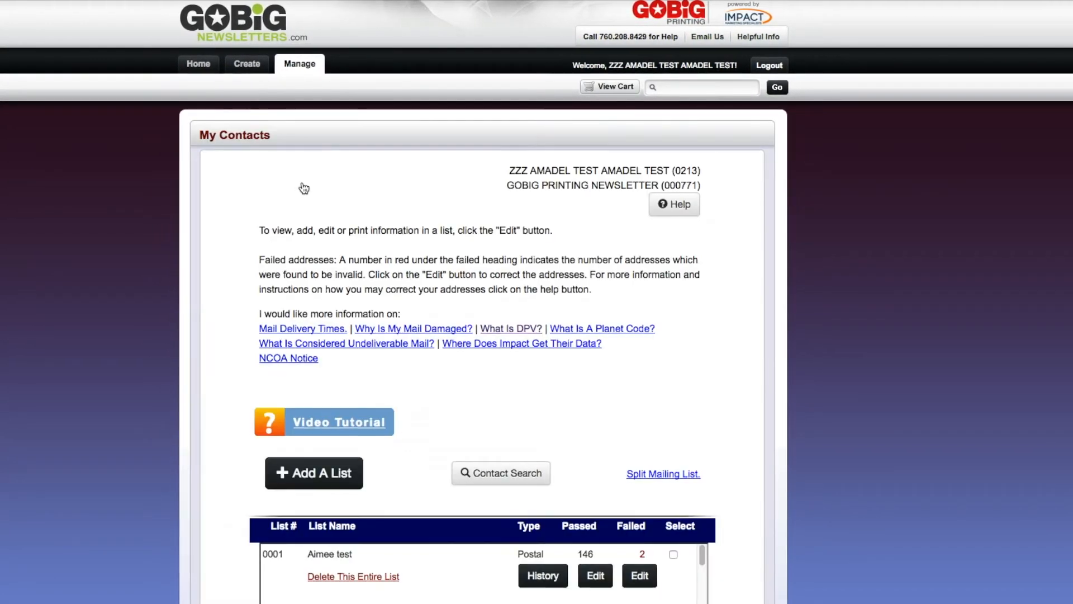
click(298, 471)
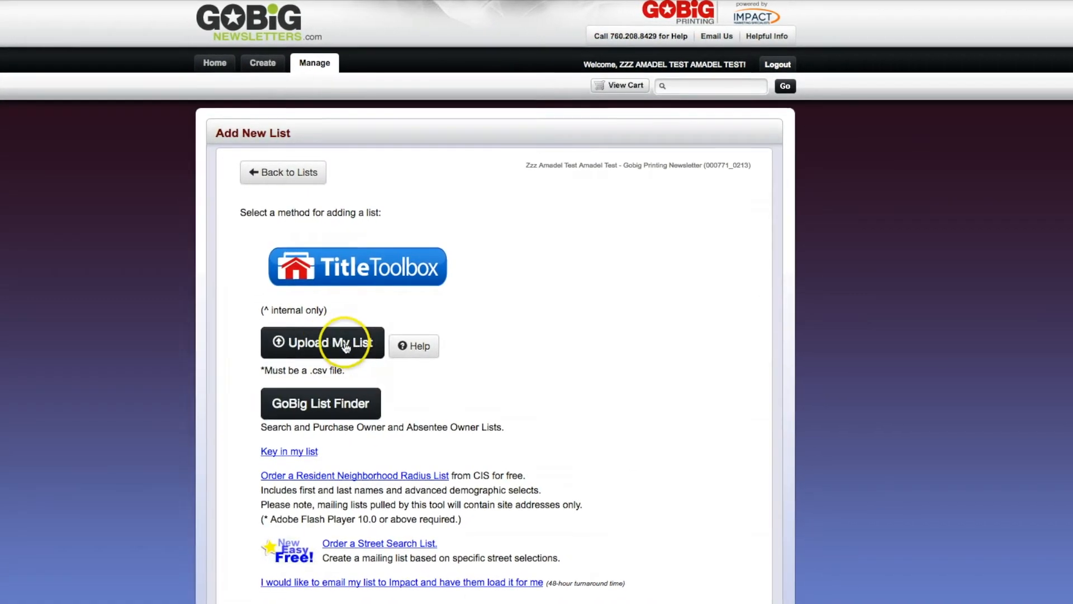
click(372, 272)
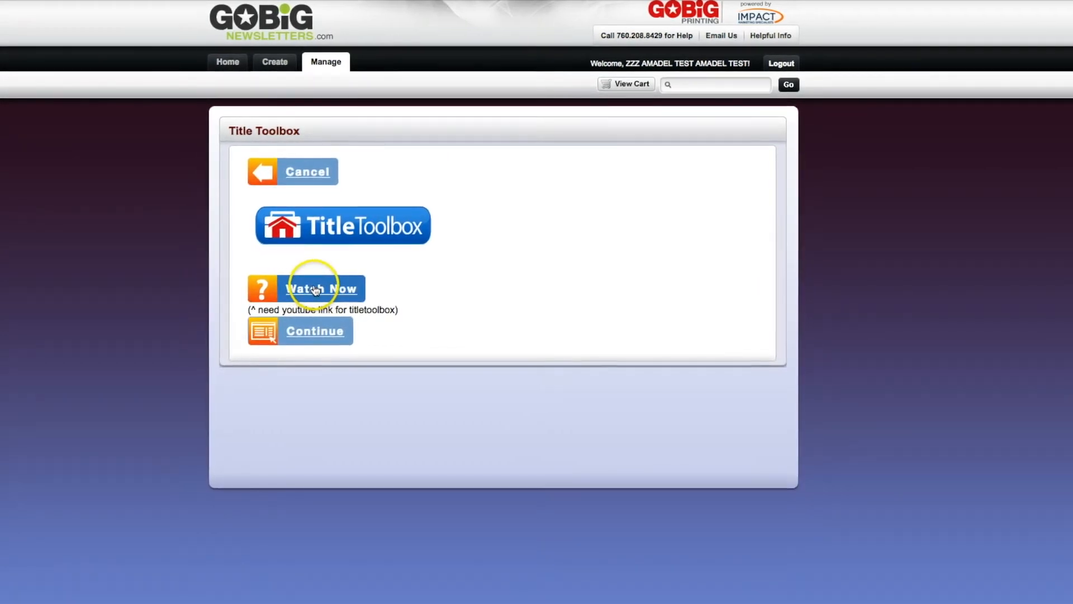
click(347, 227)
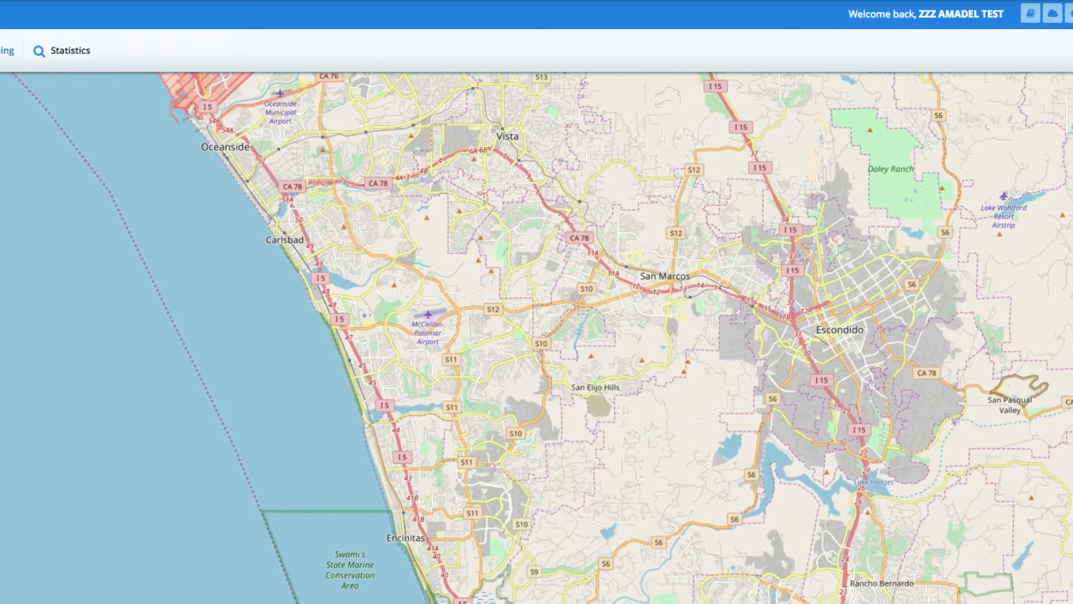
Start a farming radius search and locate Carson, CA, United States on the map.
click(1, 51)
click(5, 99)
click(7, 258)
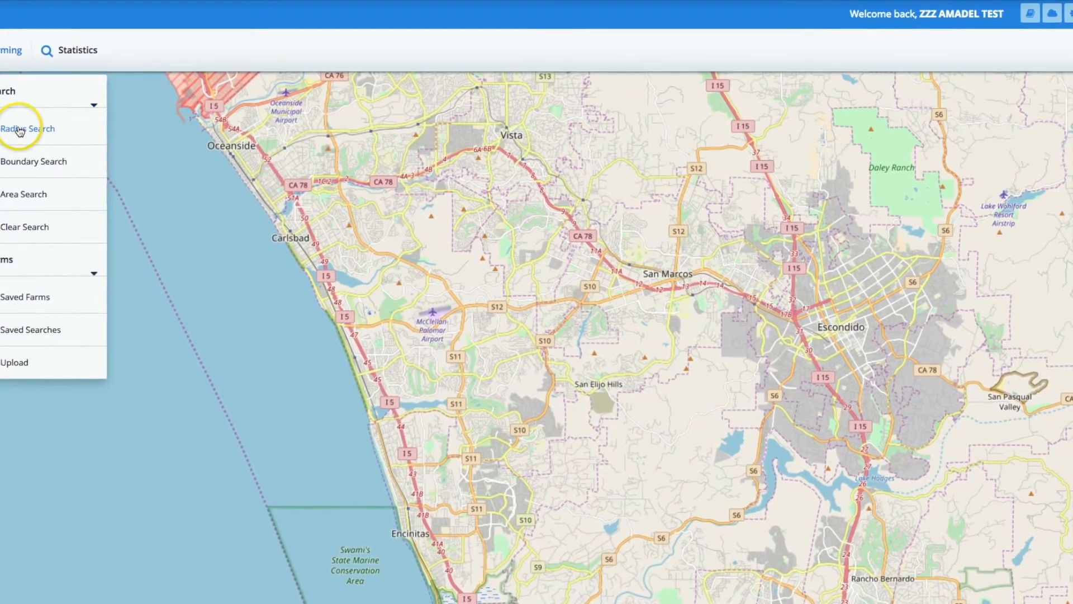
click(45, 193)
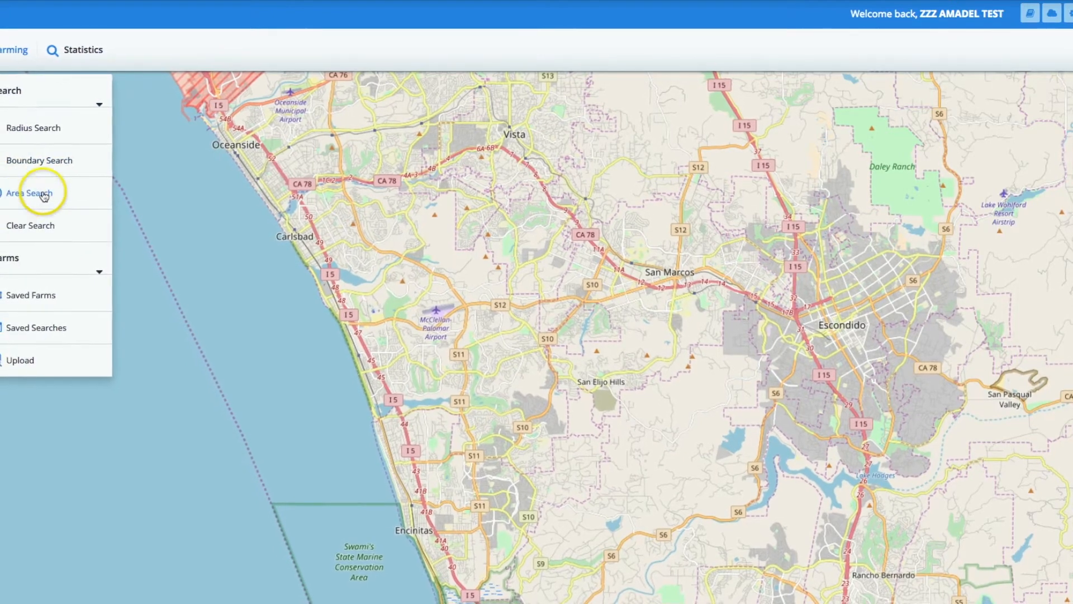
click(20, 128)
click(437, 106)
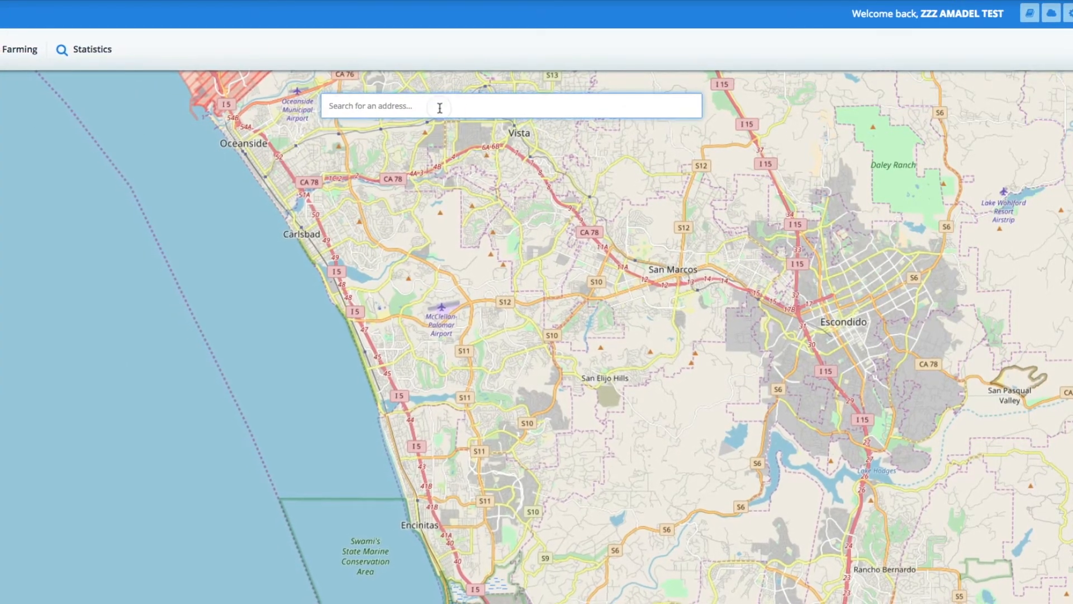
text(car)
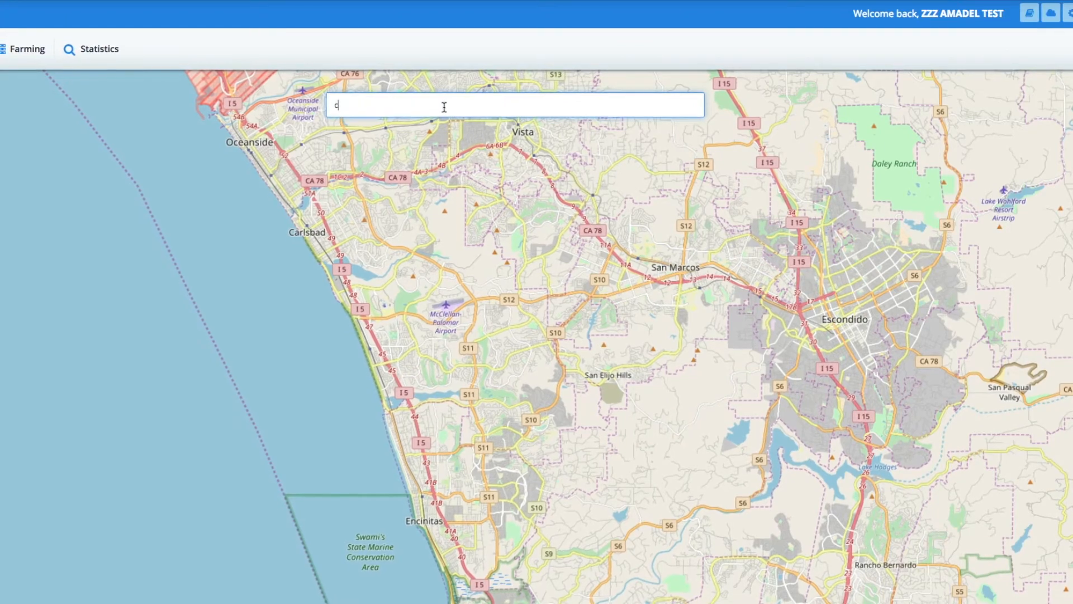
text(s)
click(405, 128)
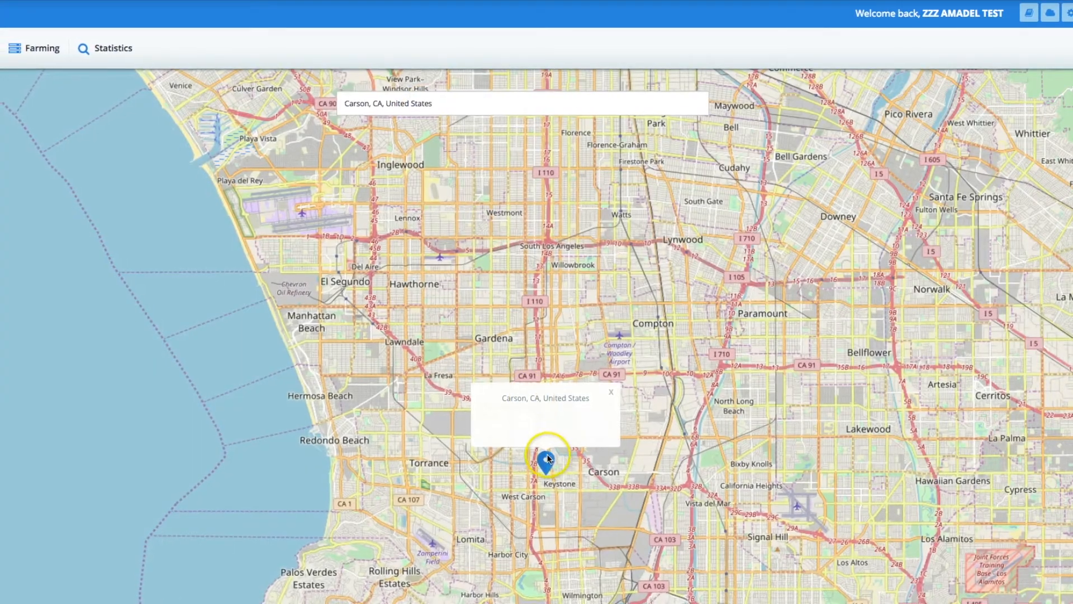
Try out a search circle with a radius of about 4.9 miles around Carson and Compton, and clear it.
click(552, 469)
mouse_move(553, 471)
mouse_down()
mouse_move(611, 482)
mouse_move(663, 555)
mouse_up()
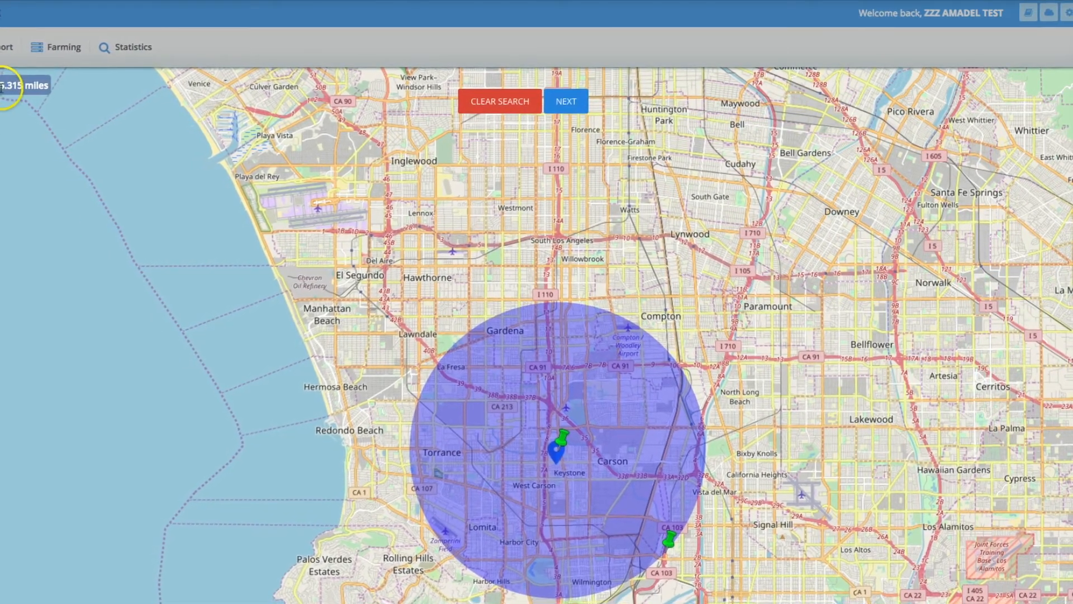
drag(671, 540, 669, 529)
drag(562, 447, 635, 402)
click(578, 99)
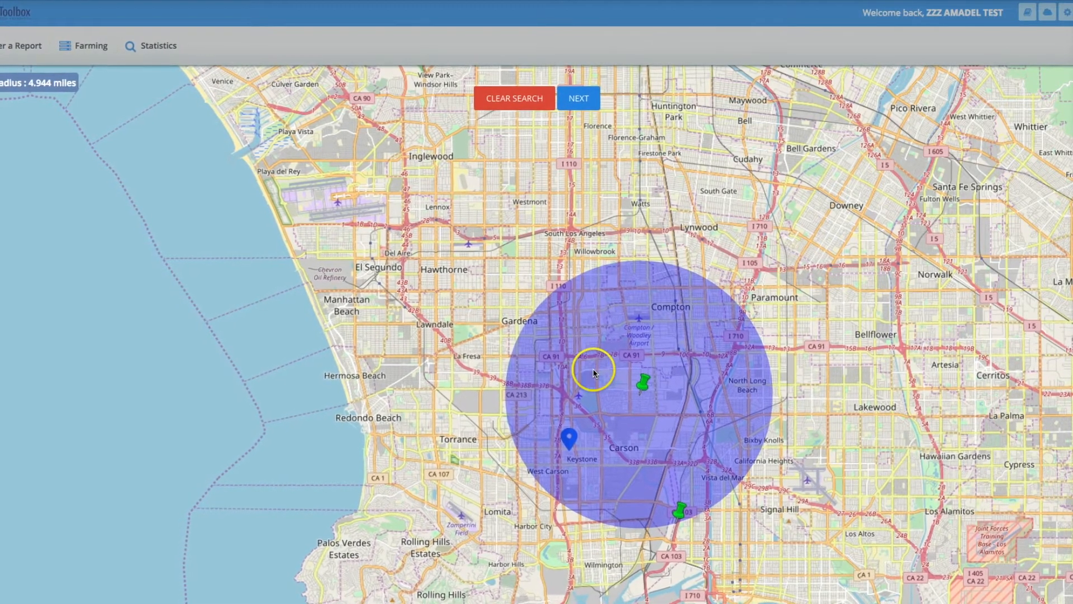
click(515, 98)
Draw a boundary search polygon following the highways around Compton, South Gate, Inglewood and Hawthorne.
click(96, 47)
click(93, 82)
click(112, 148)
click(408, 96)
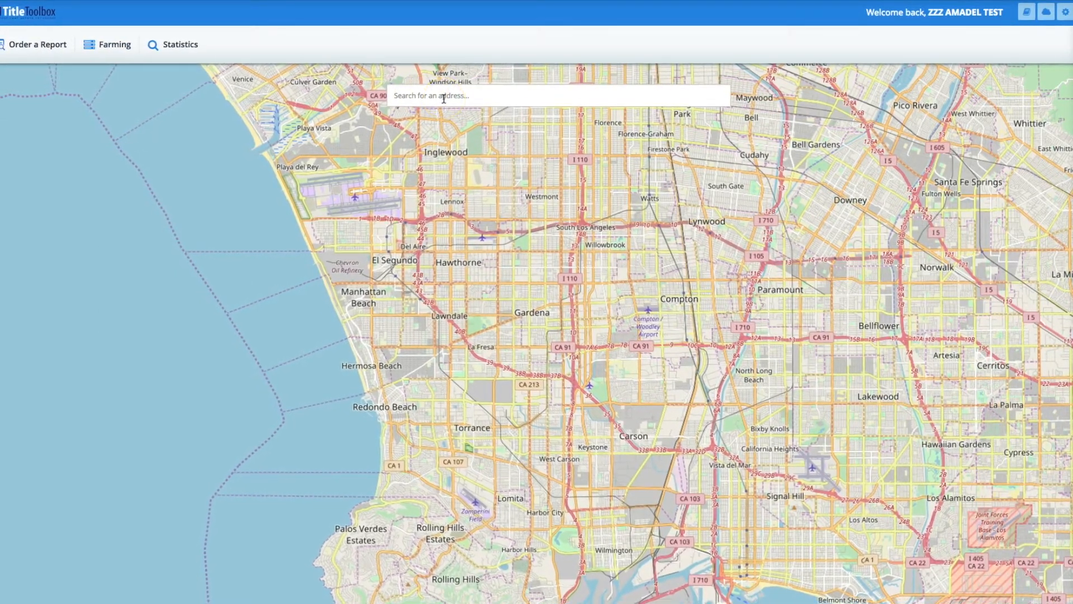
click(570, 297)
click(578, 347)
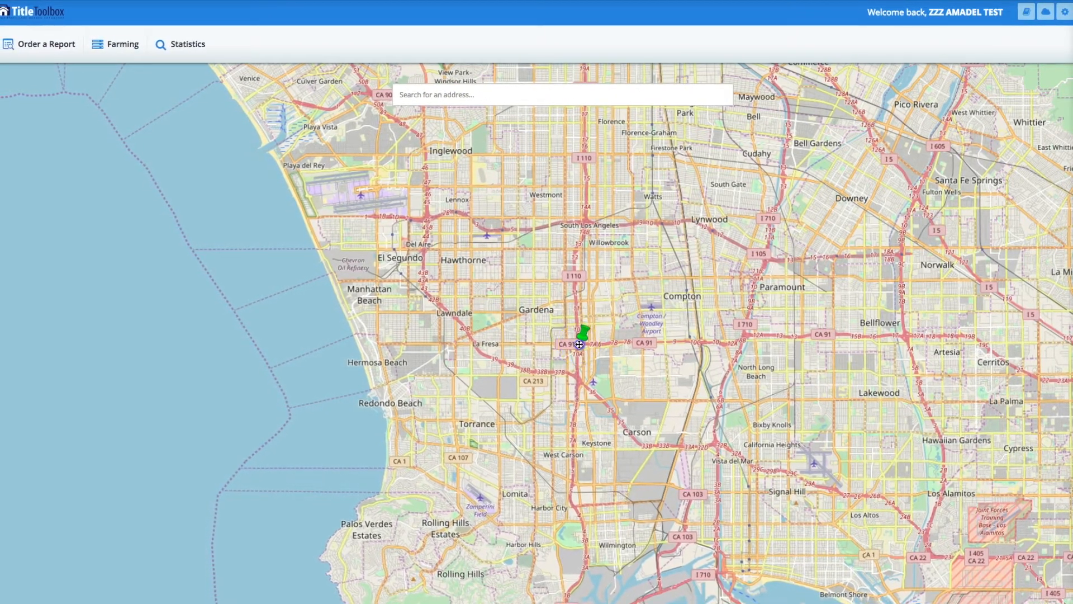
click(747, 339)
click(775, 222)
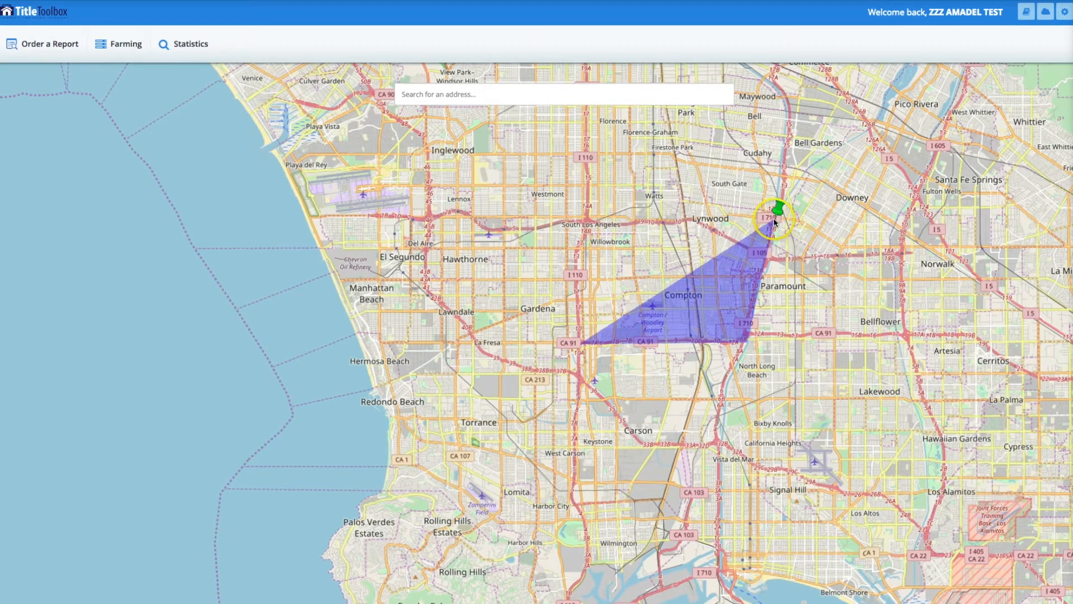
drag(776, 223, 781, 163)
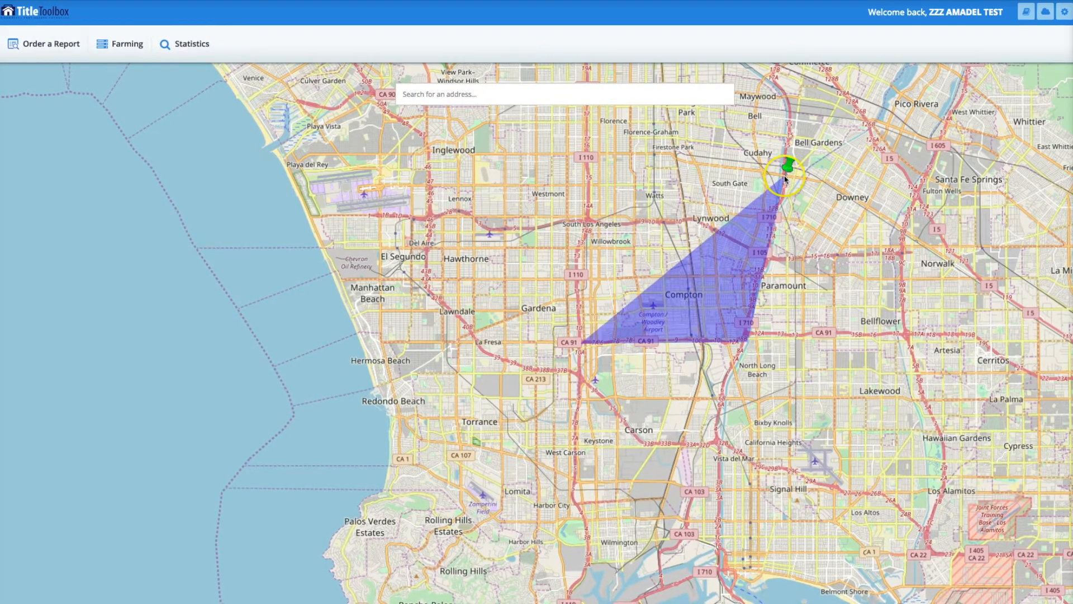
click(784, 177)
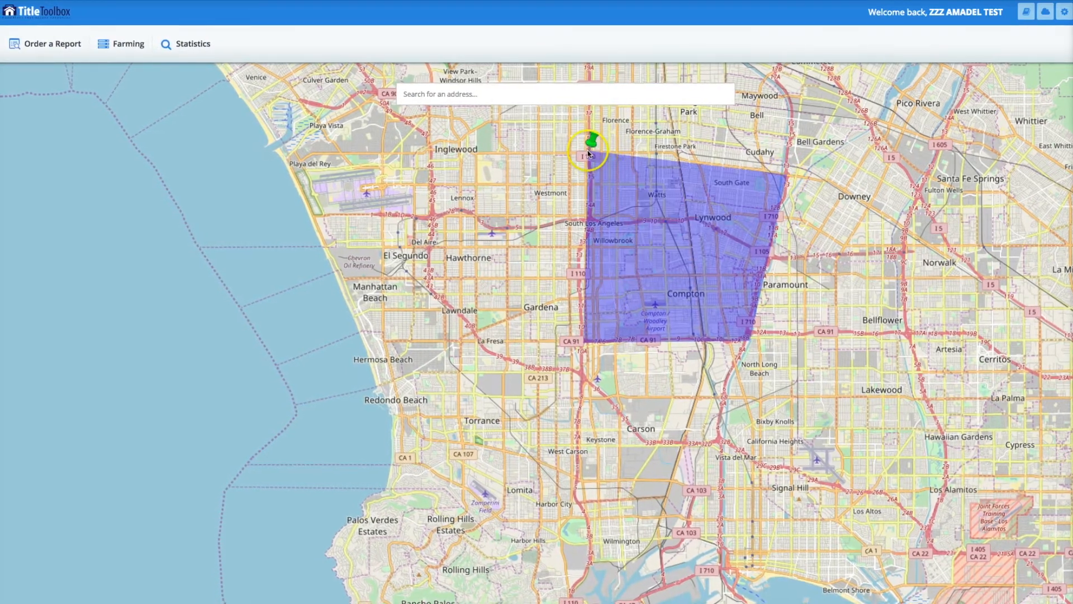
click(587, 152)
click(426, 154)
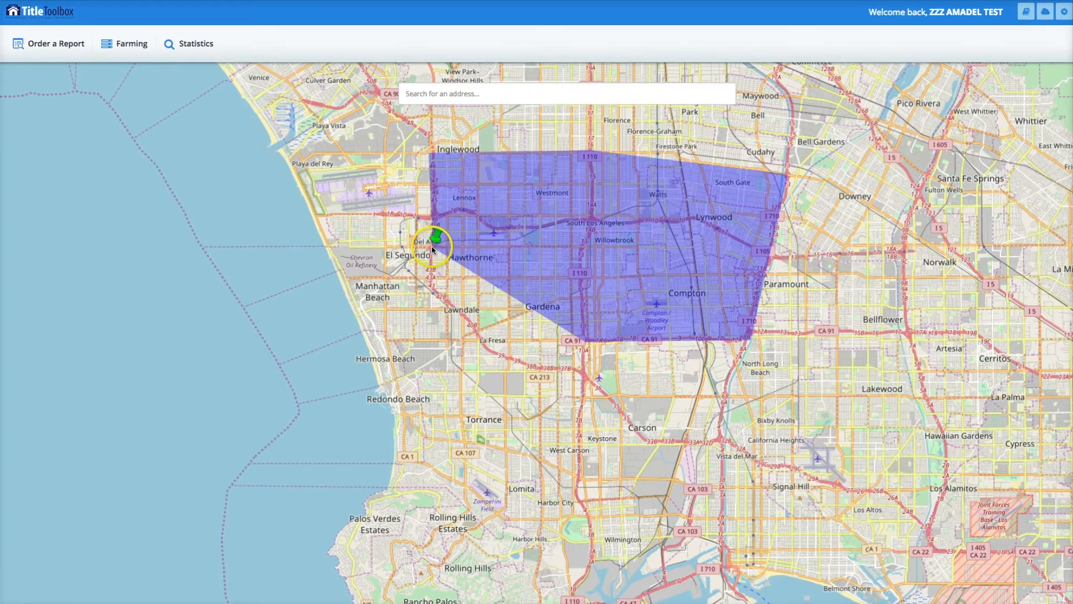
click(432, 246)
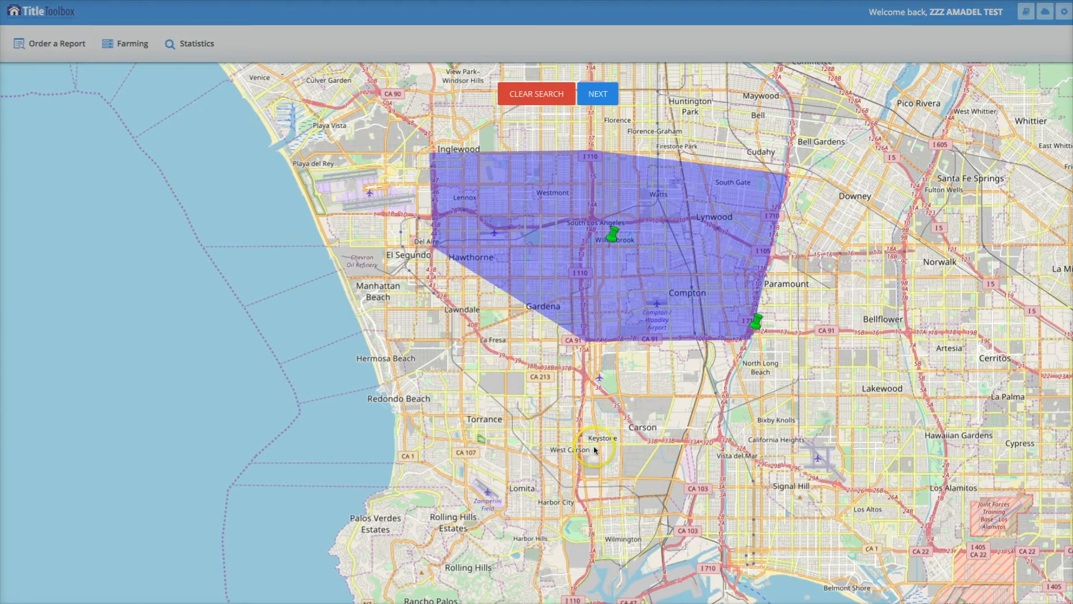
Reshape the boundary polygon and shift it southeast over Compton, Paramount and North Long Beach, and continue to the search criteria.
drag(749, 317, 760, 373)
click(643, 284)
drag(622, 233, 707, 277)
click(675, 427)
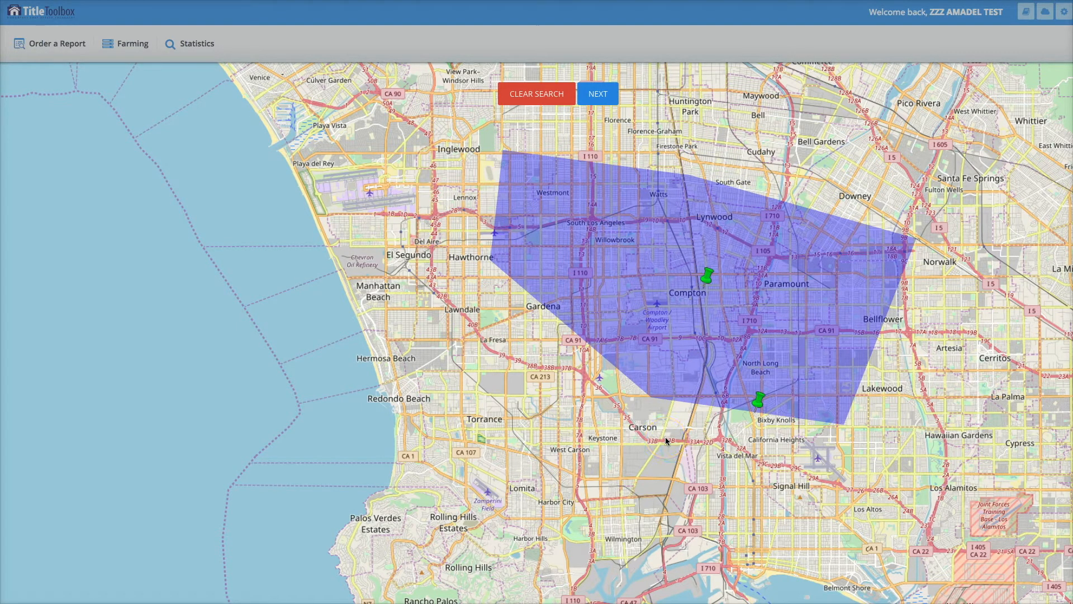
click(600, 95)
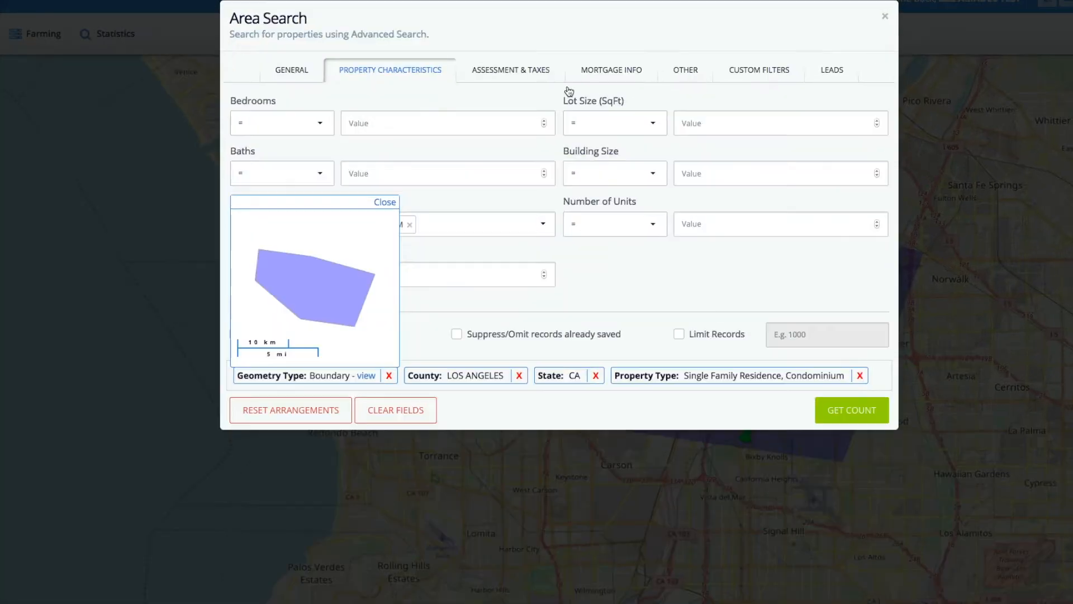
Review the general search criteria and the choices available for Owner Occupied.
click(384, 72)
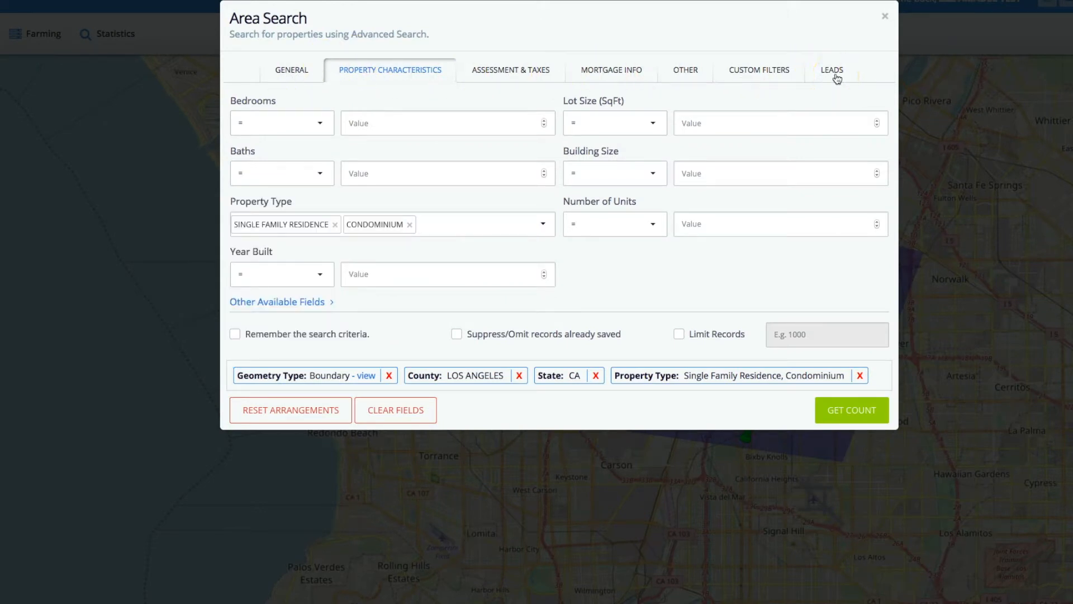
click(292, 73)
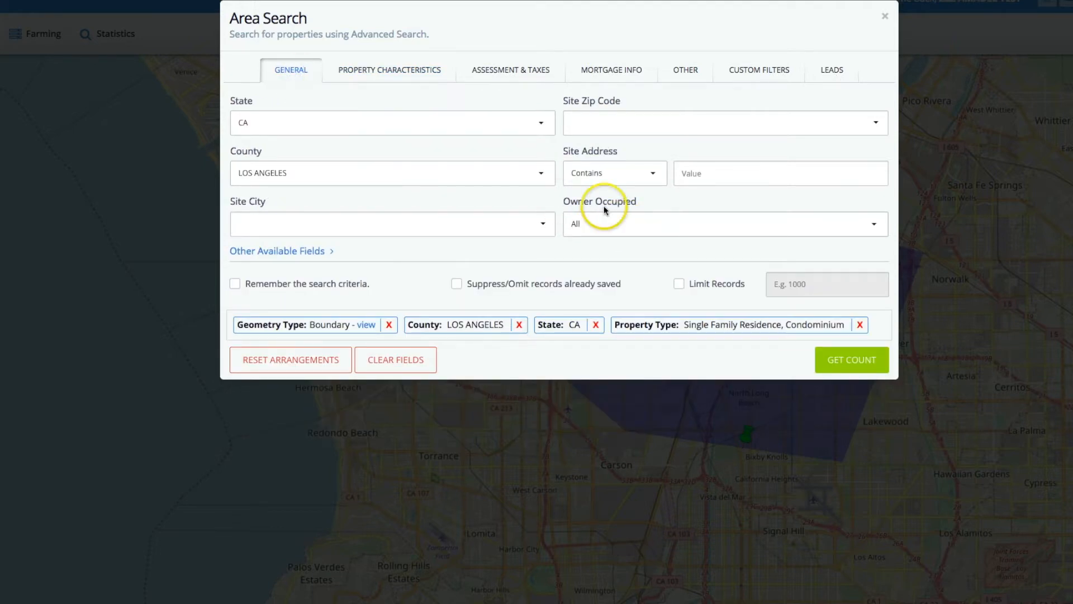
click(587, 225)
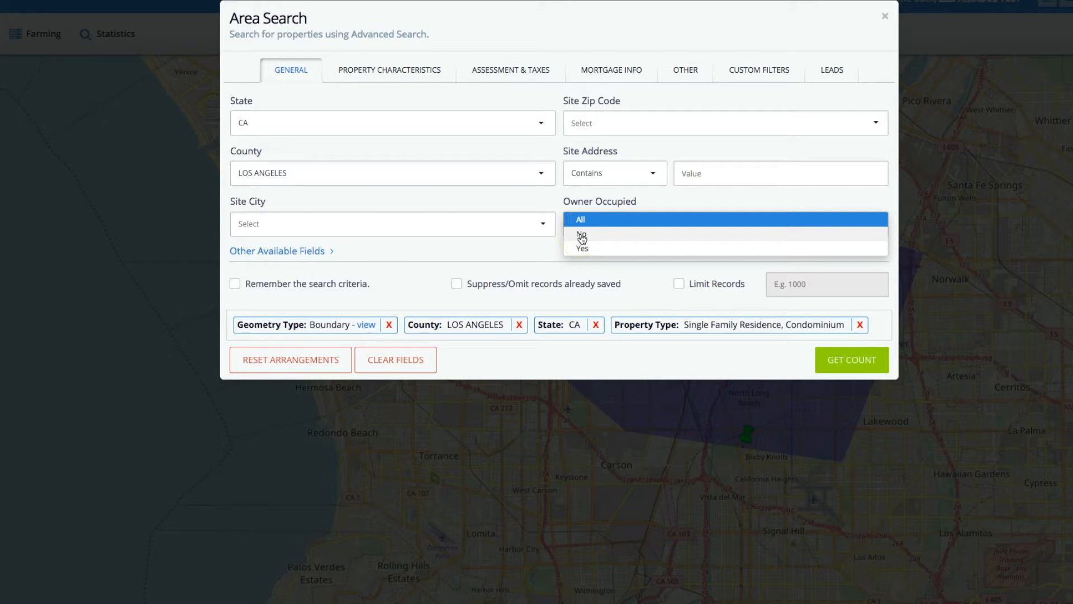
click(408, 97)
Remove Condominium from the property types, keeping Single Family Residence, and browse the other available types.
click(407, 66)
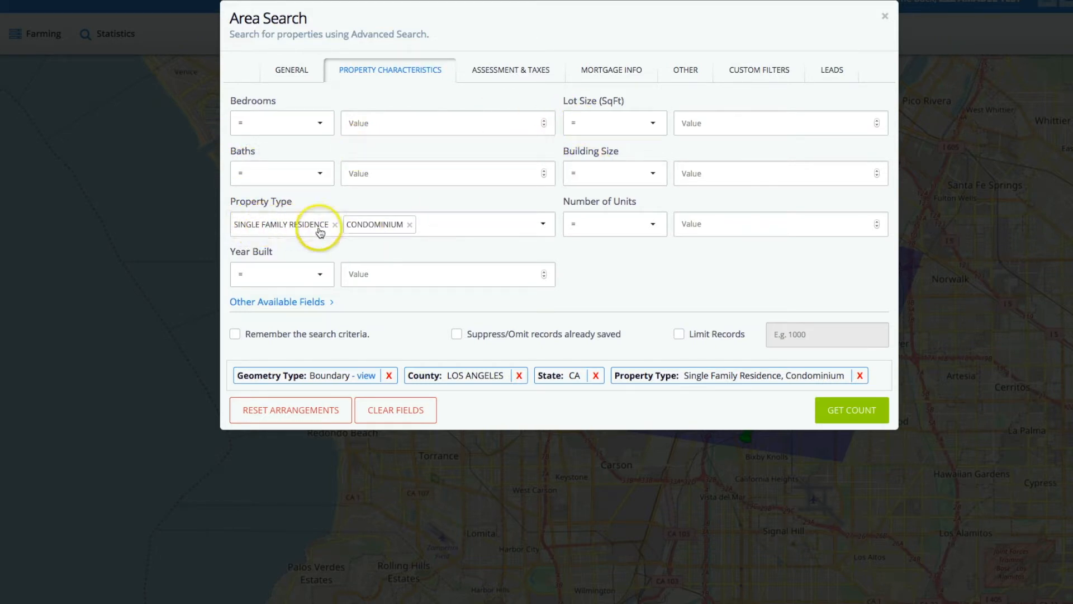
click(410, 225)
click(543, 224)
scroll(363, 296, down, 5)
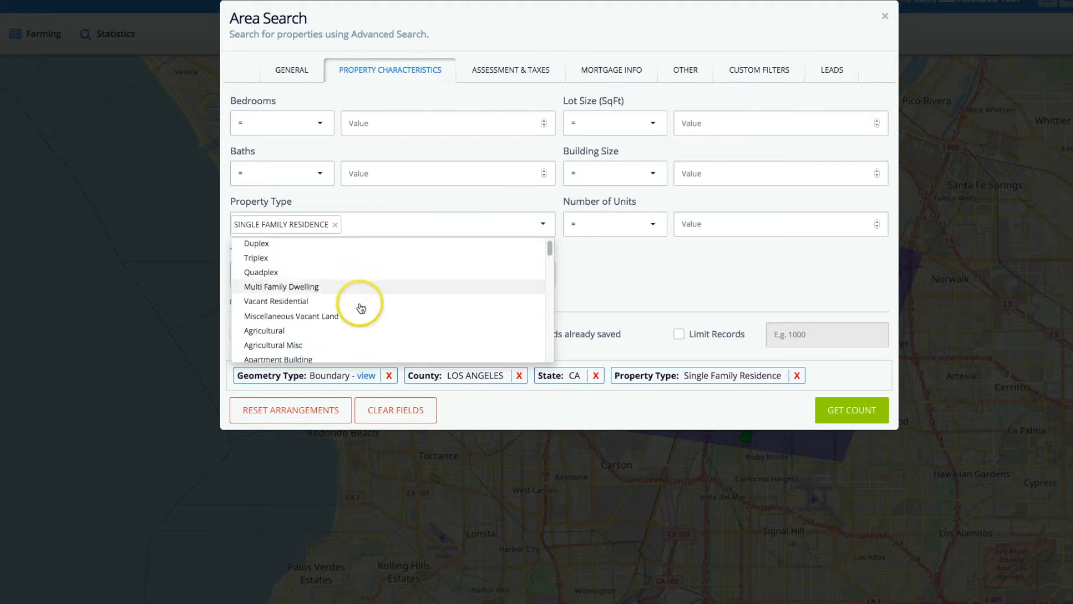
scroll(361, 306, down, 4)
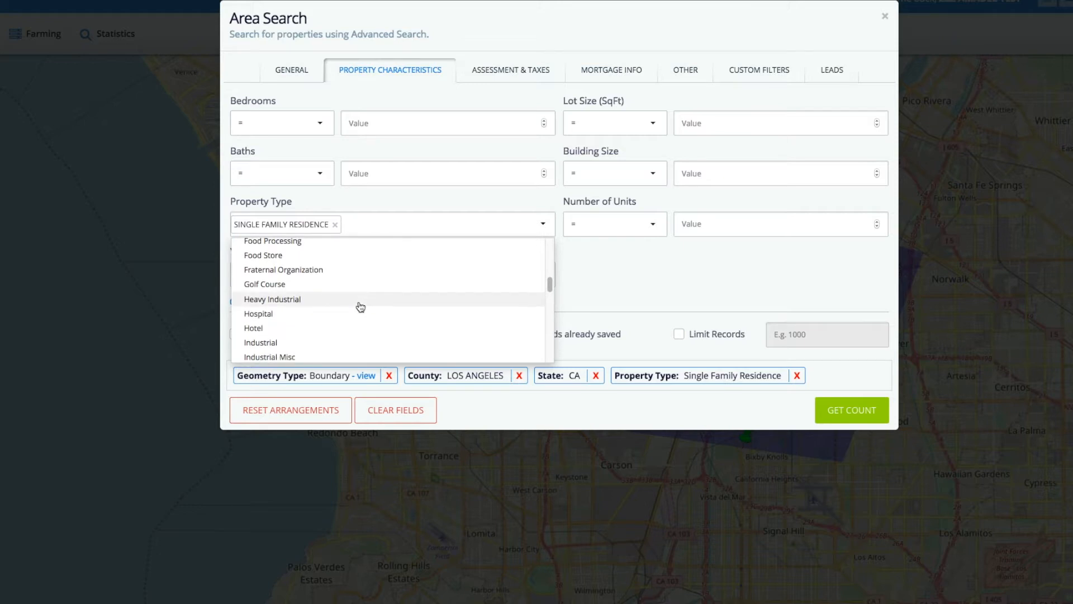
scroll(356, 305, down, 3)
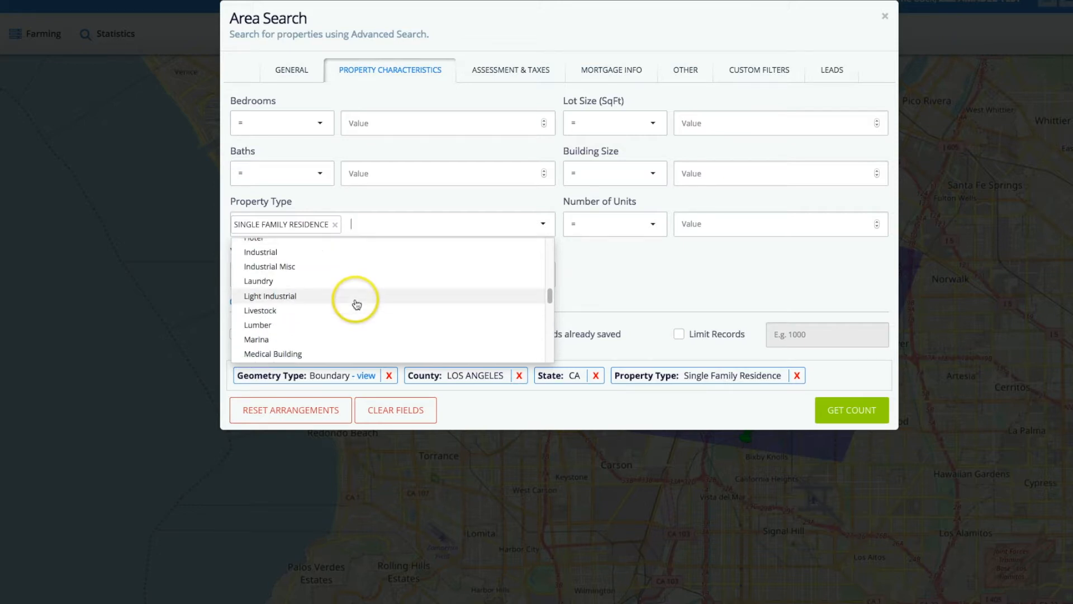
scroll(354, 304, up, 12)
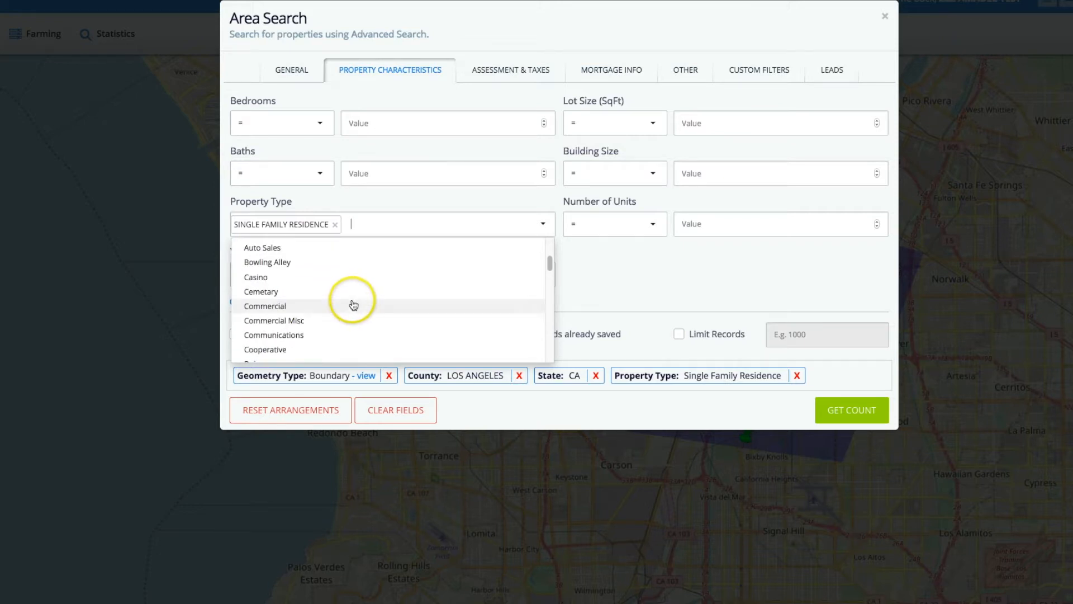
click(287, 211)
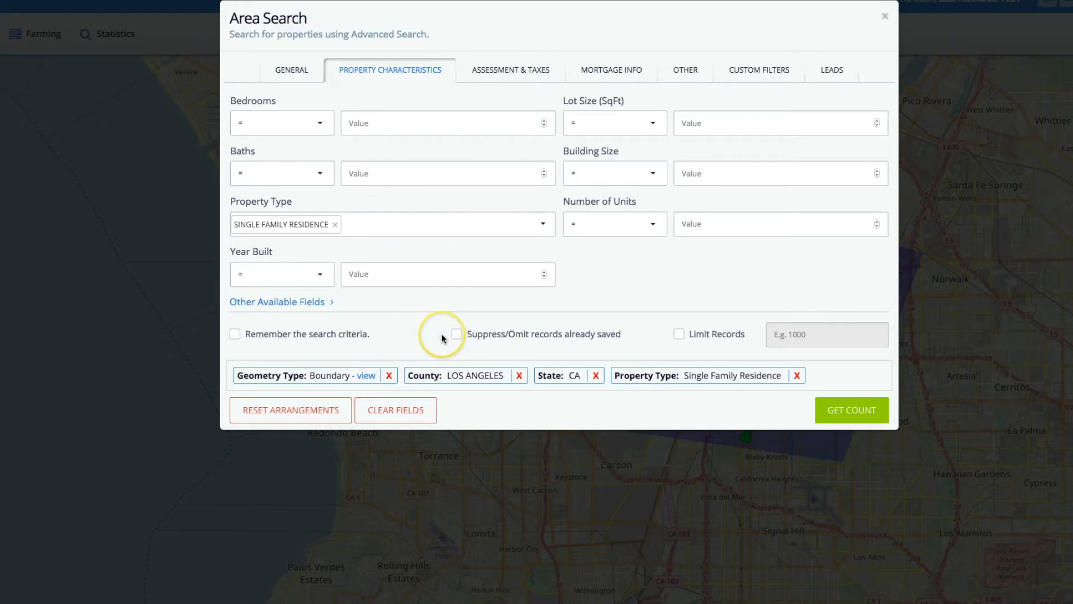
Review the assessment and tax criteria and the comparison options for the amount of delinquent taxes.
click(486, 75)
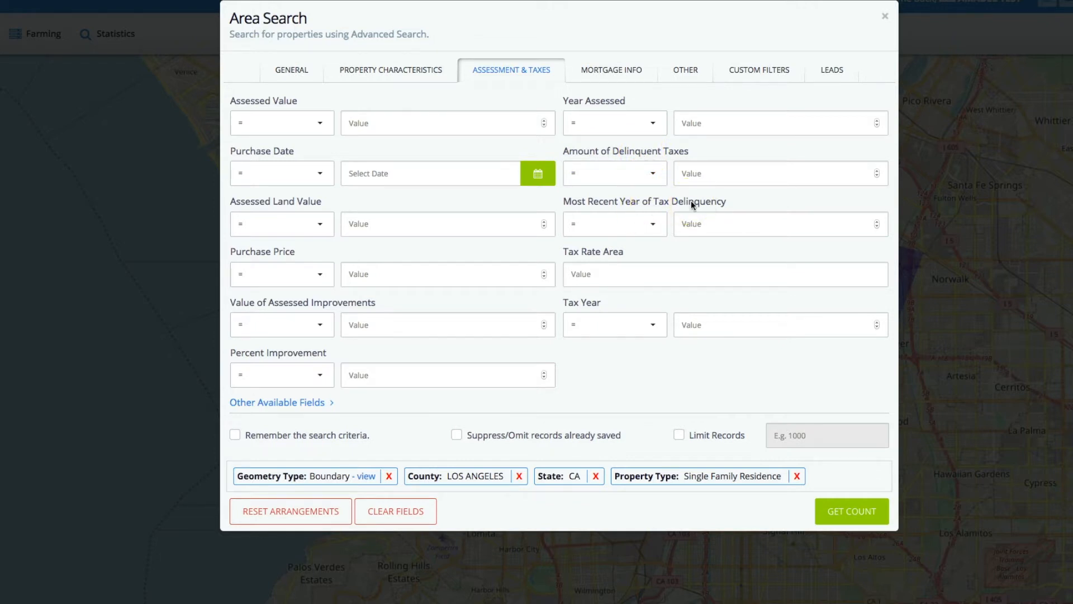
click(653, 174)
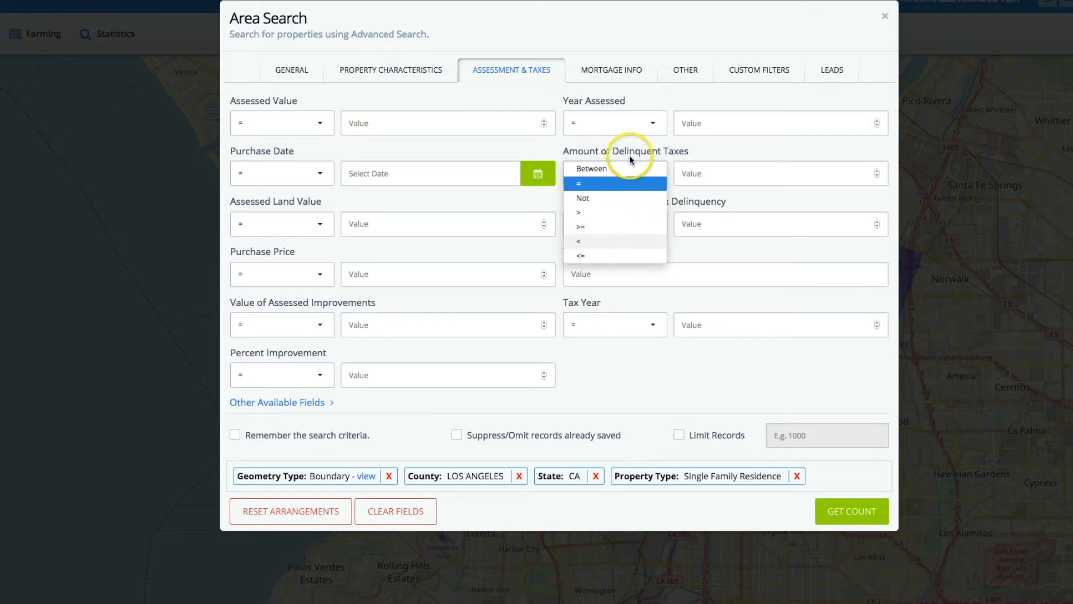
click(608, 147)
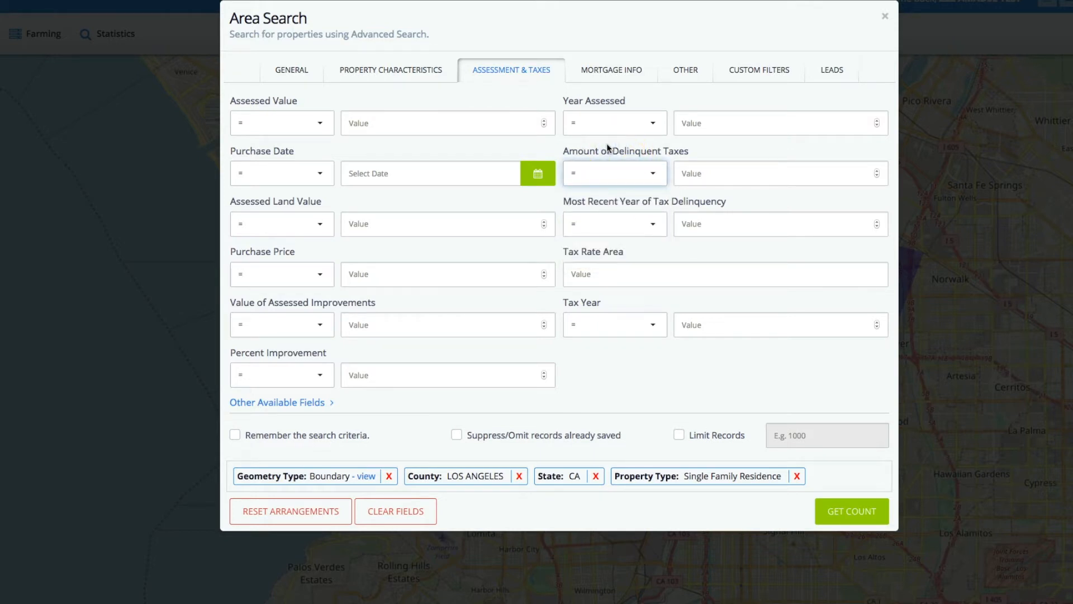
In the mortgage criteria, set the AVM Final Value to between 500000 and 900000.
click(604, 71)
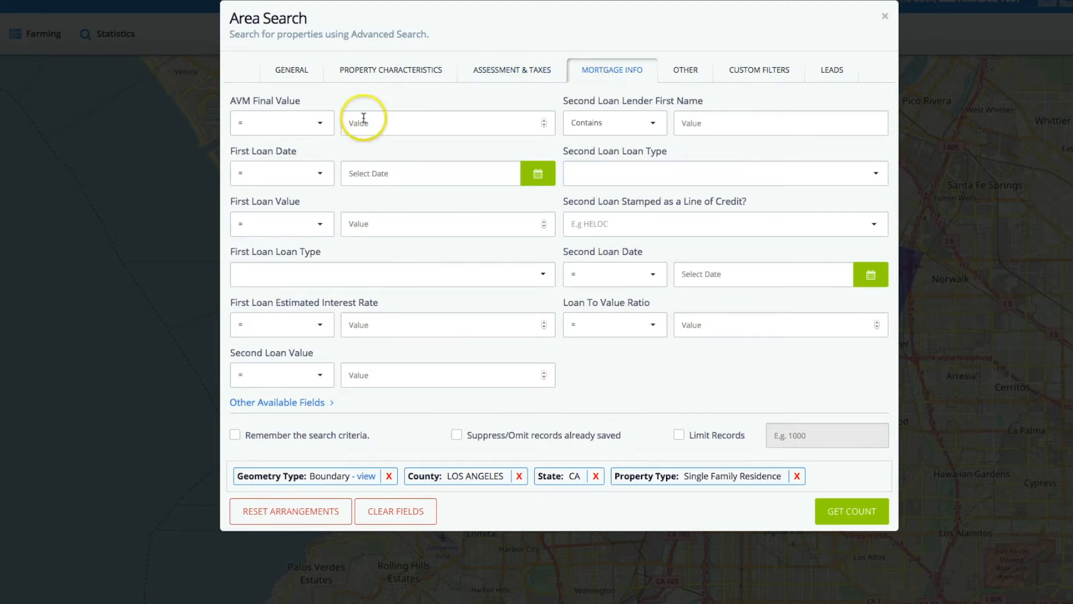
click(250, 122)
click(262, 116)
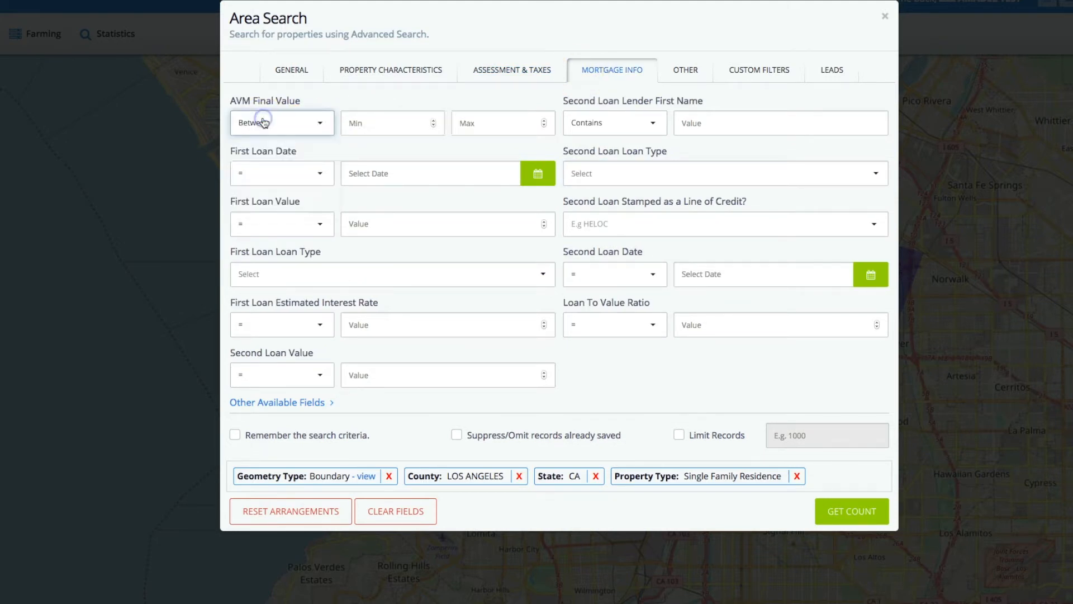
click(386, 123)
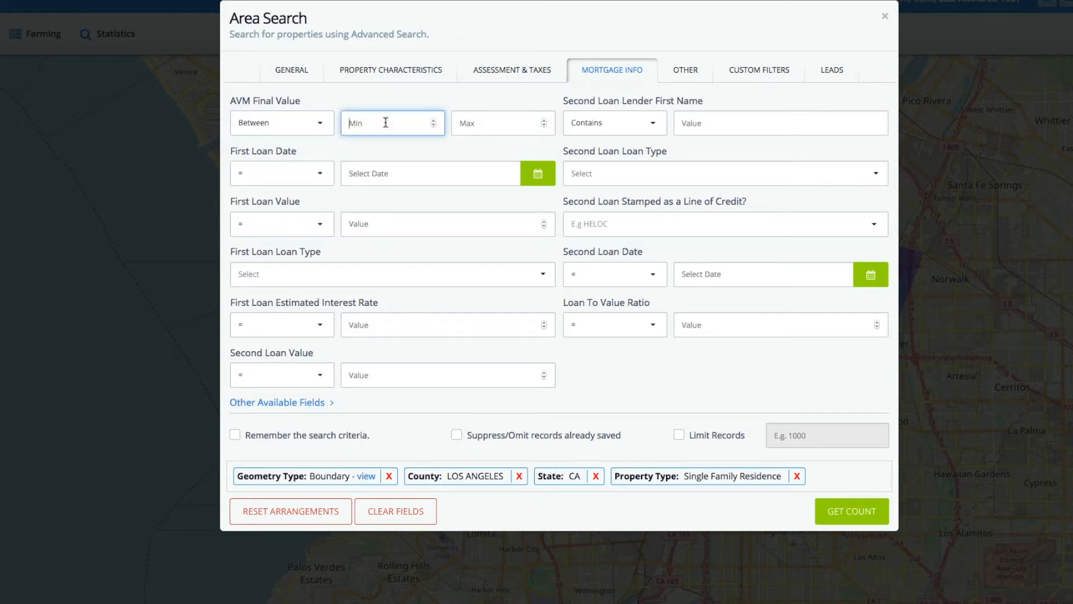
text(500000)
key(Tab)
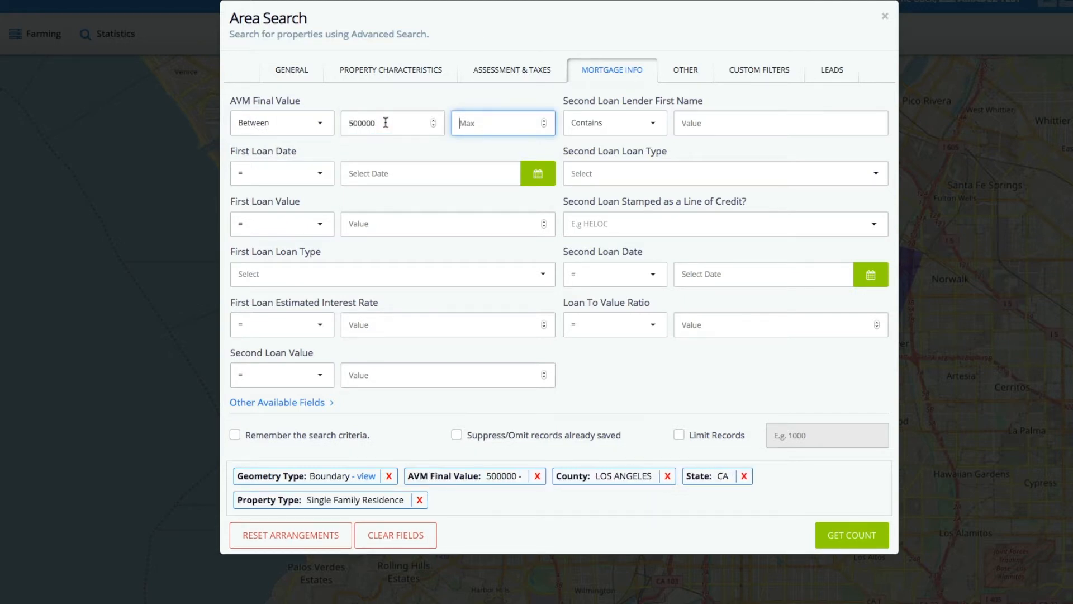
text(900000)
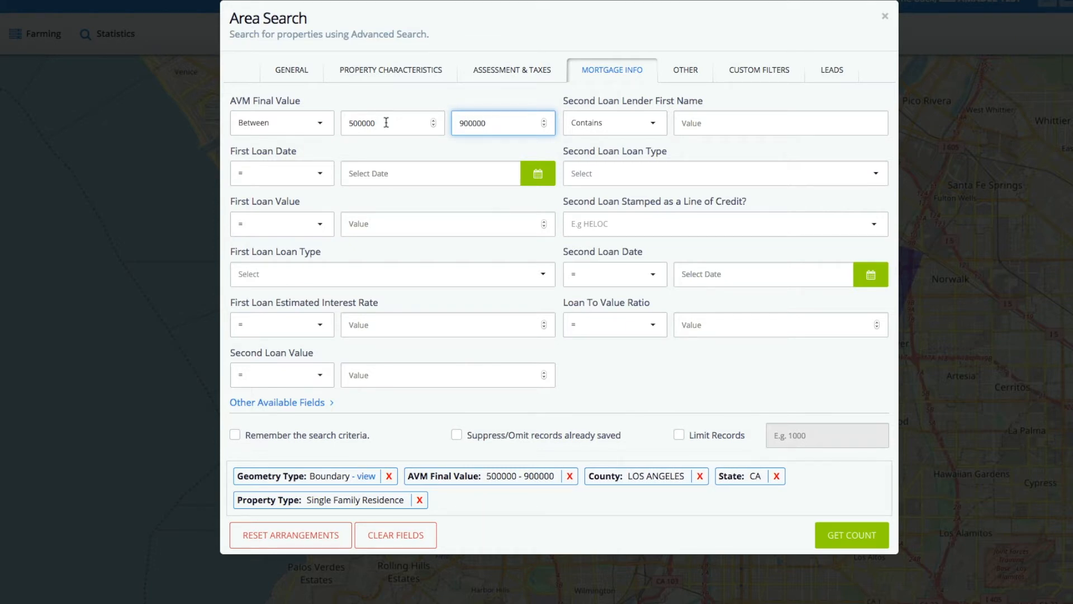
Set the Loan To Value Ratio to between 0 and 60.
click(287, 190)
click(650, 329)
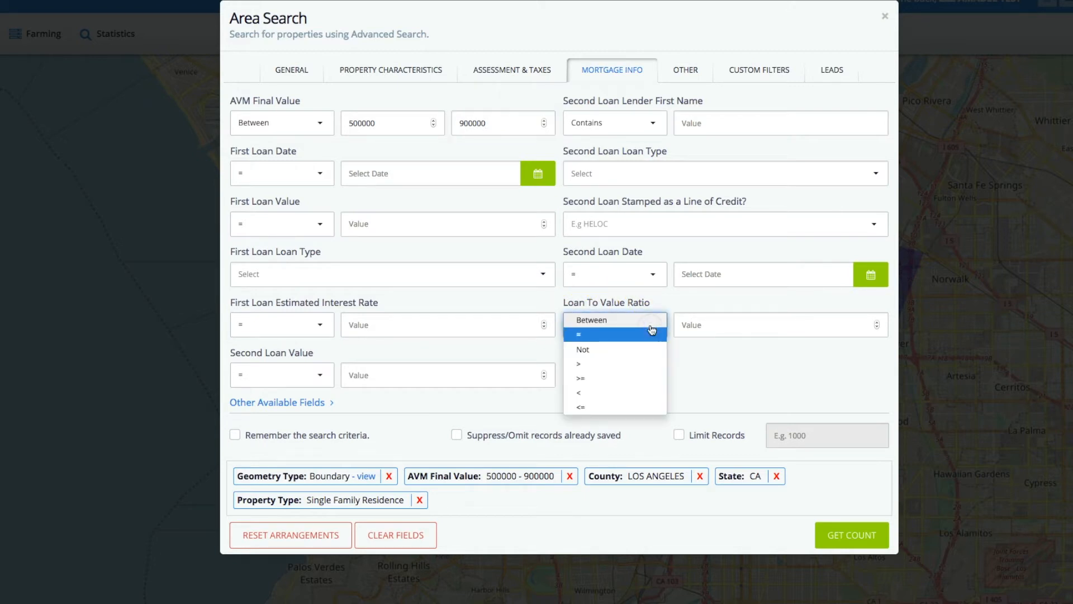
click(592, 320)
click(700, 325)
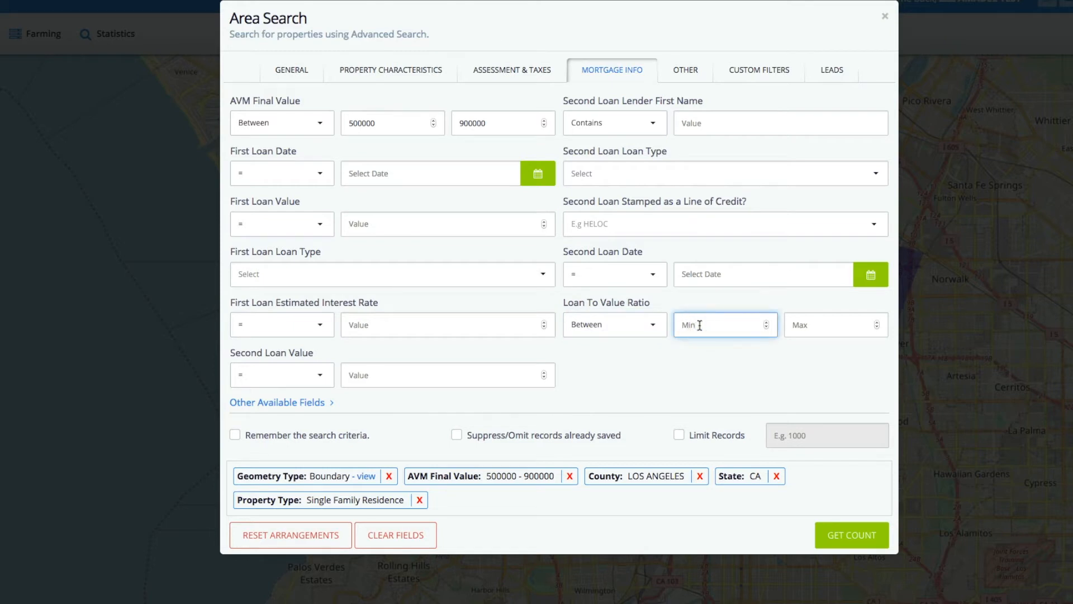
click(808, 329)
text(60)
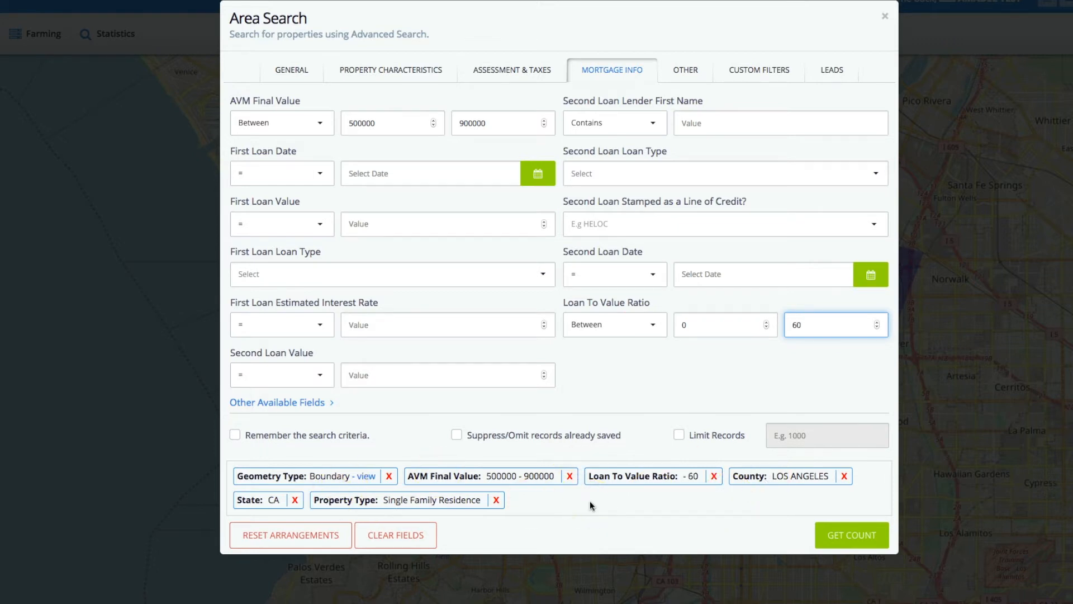
Review the other criteria and the custom filters, trying Yes for Empty Nester and returning it to All.
click(686, 70)
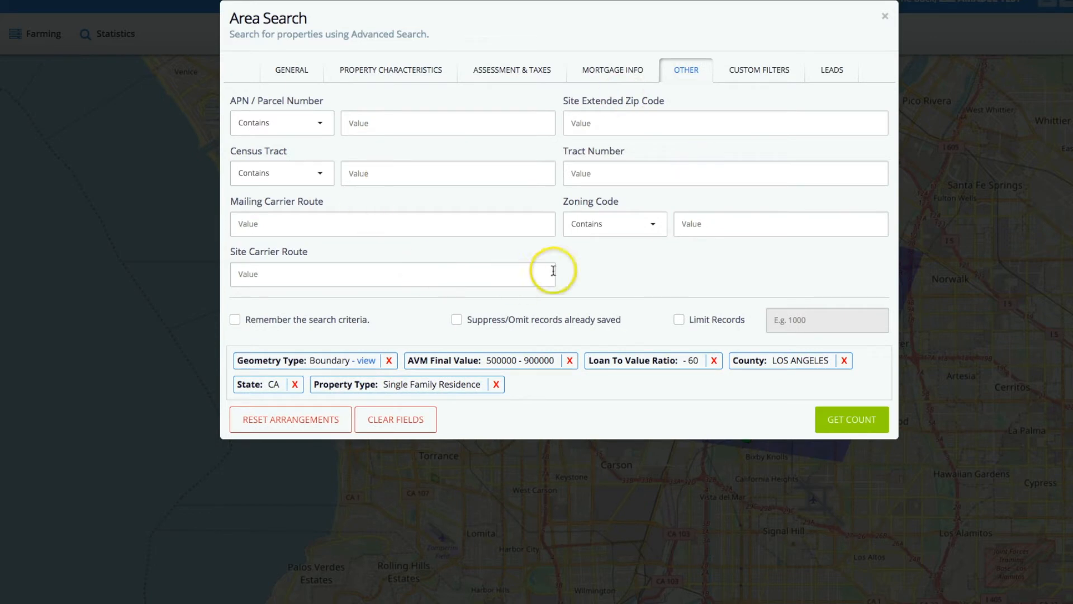
click(754, 76)
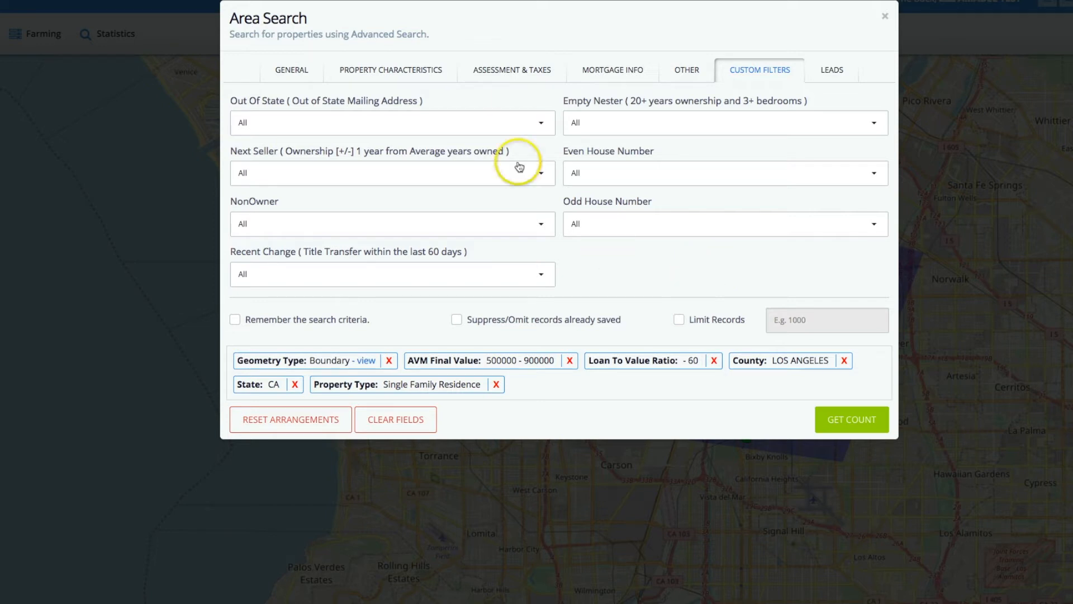
click(580, 124)
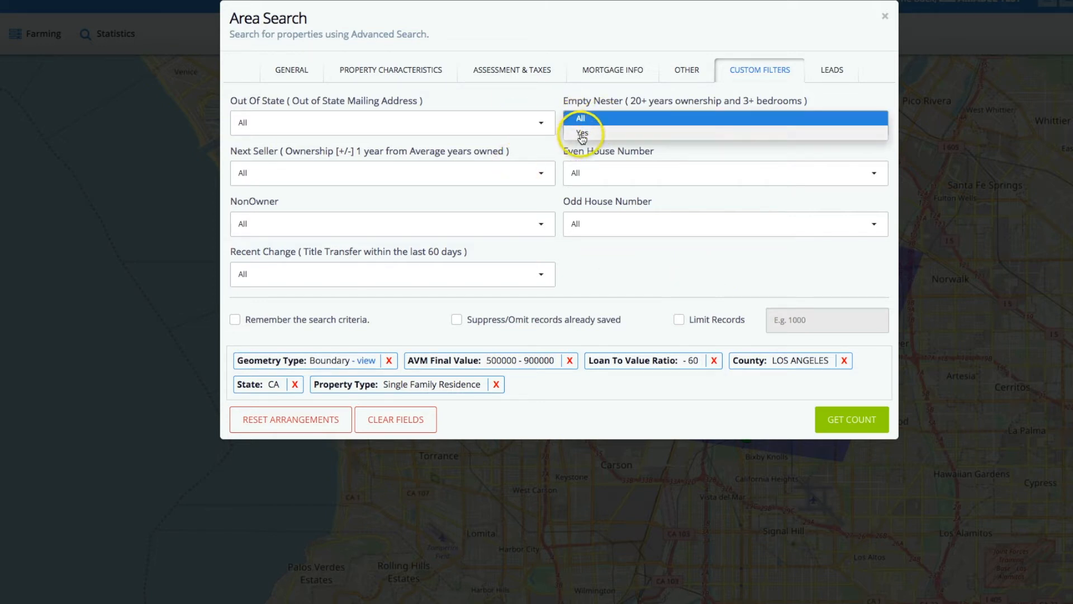
click(579, 134)
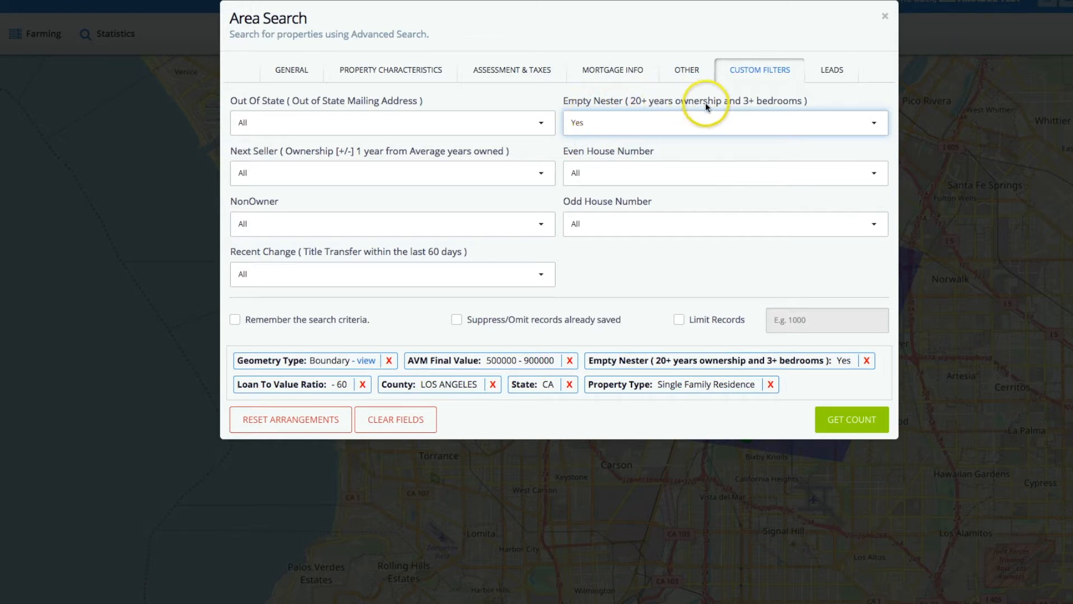
click(588, 120)
click(645, 120)
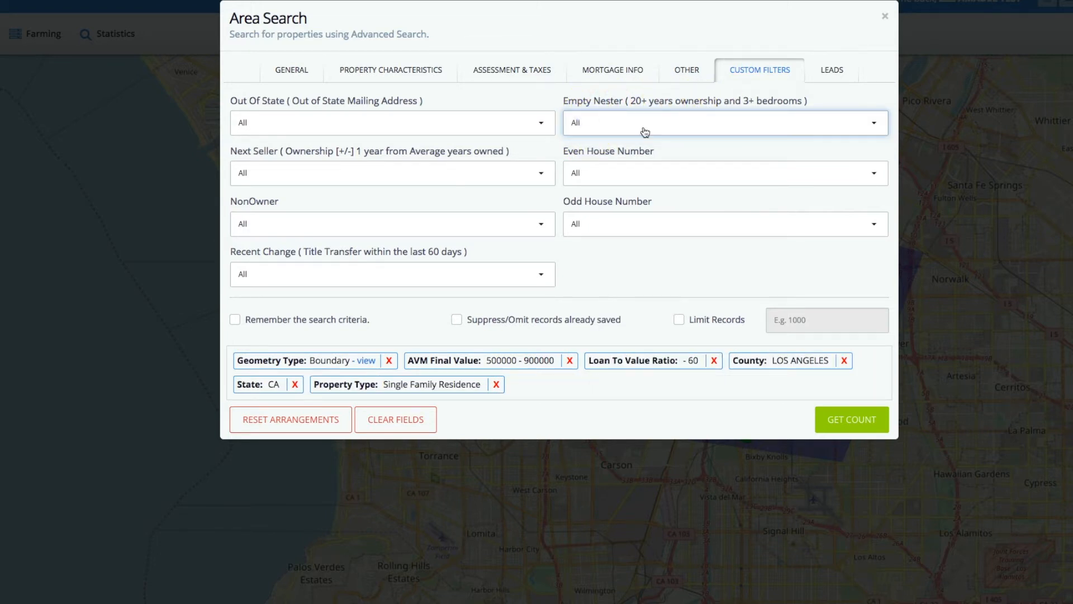
Browse the available lead types without choosing any, and get the count of matching properties.
click(832, 71)
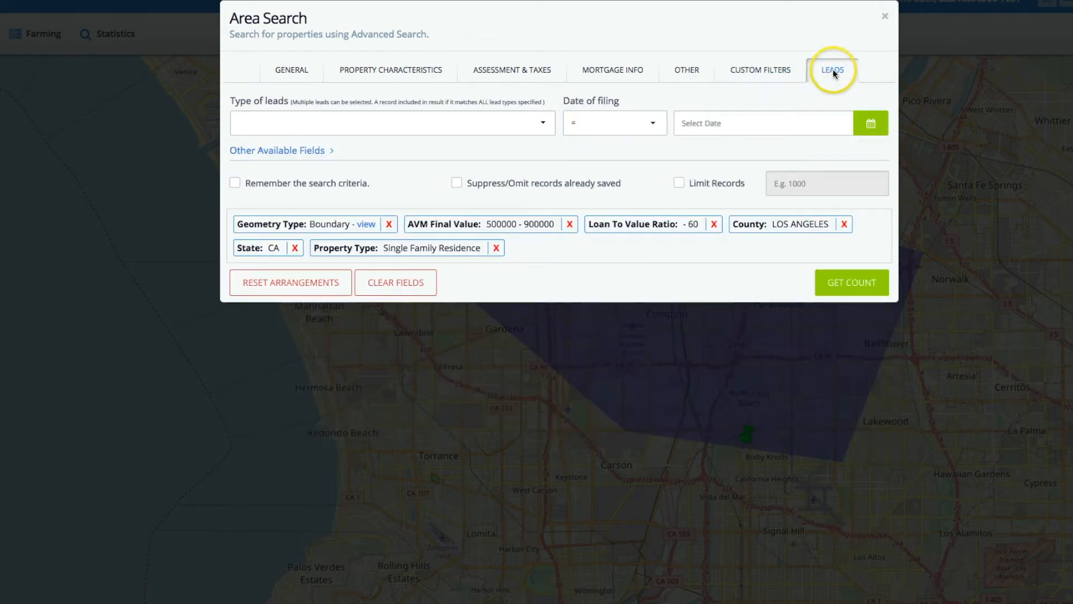
click(543, 123)
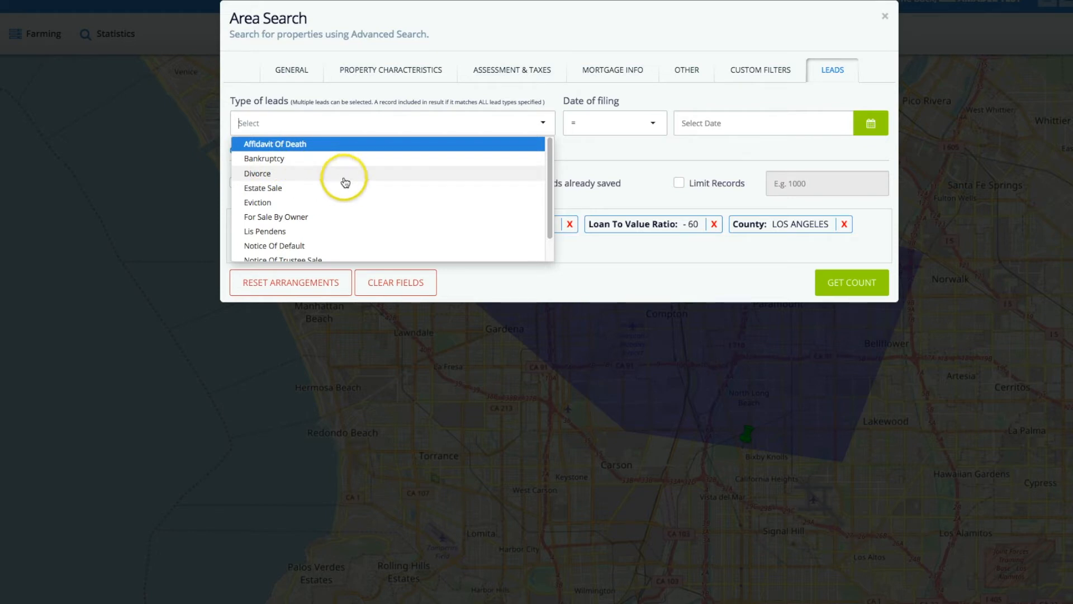
scroll(322, 205, down, 2)
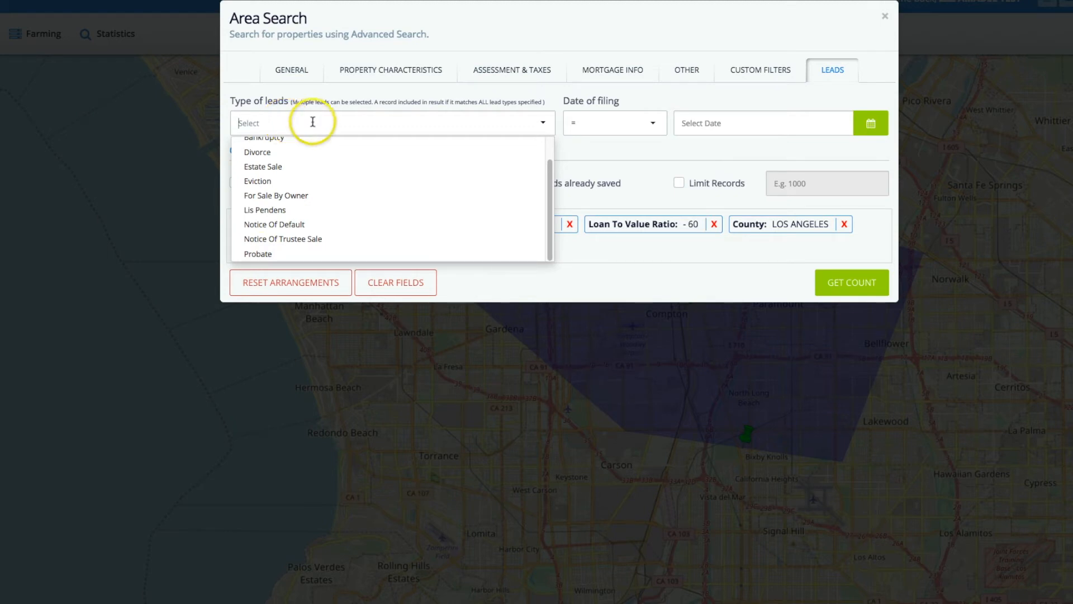
click(543, 121)
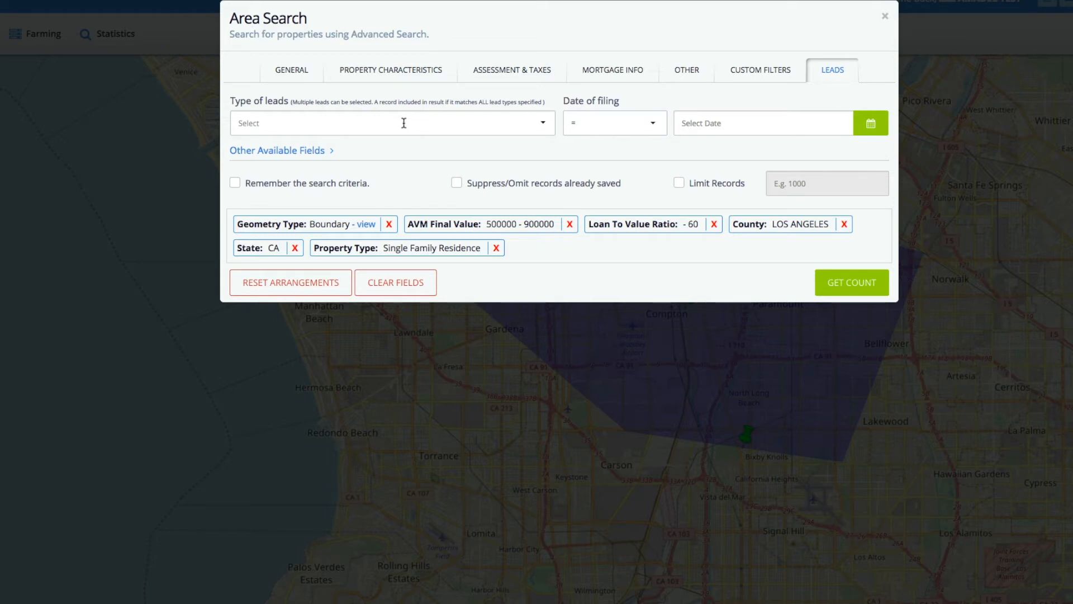
click(854, 286)
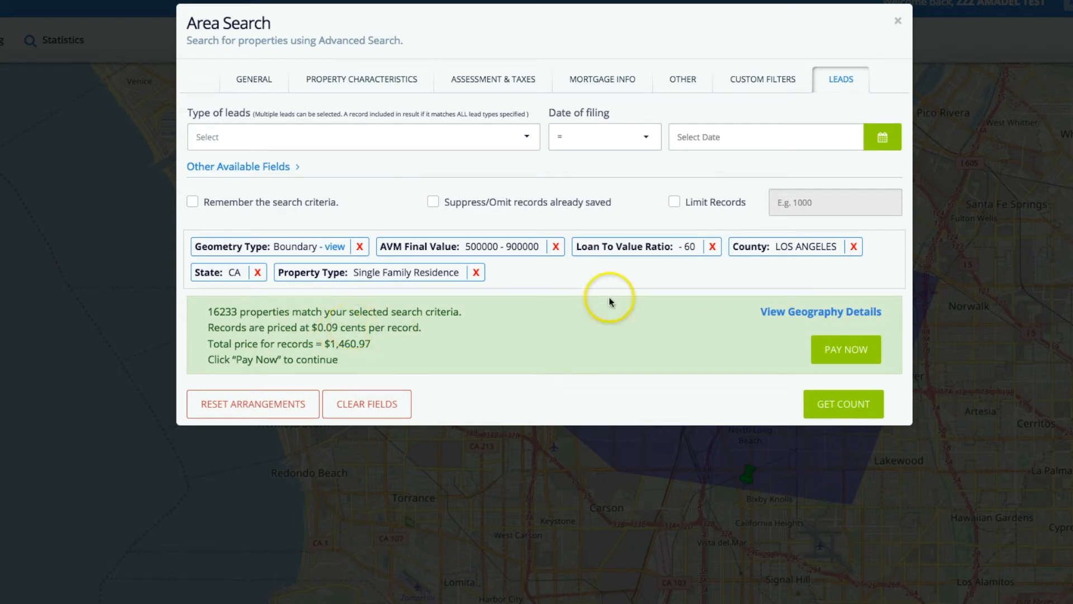
Raise the minimum AVM Final Value to 700000 in the mortgage criteria and refresh the property count.
click(386, 81)
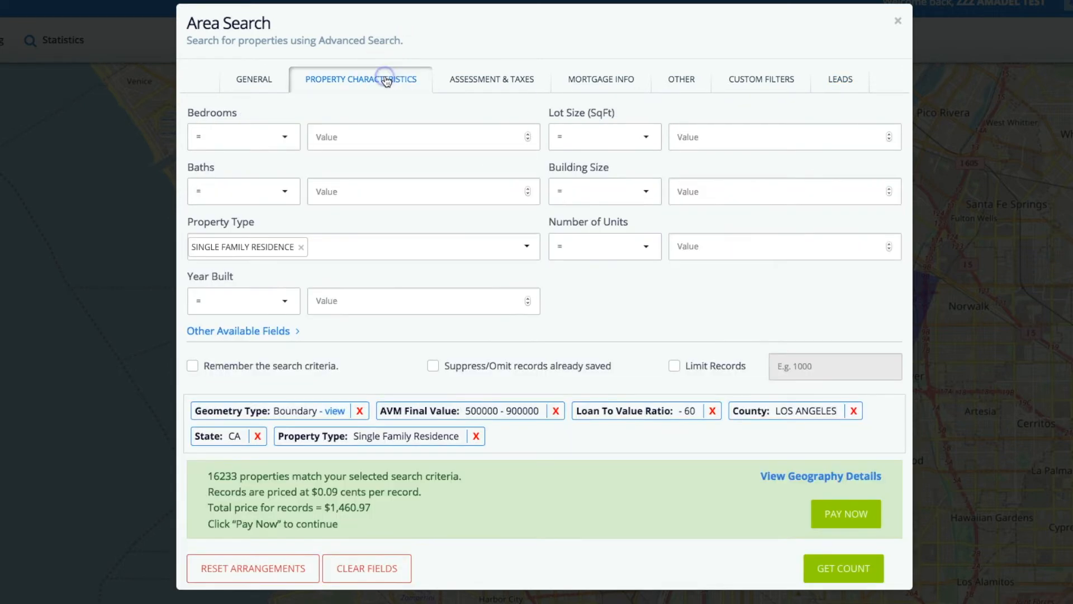
click(606, 82)
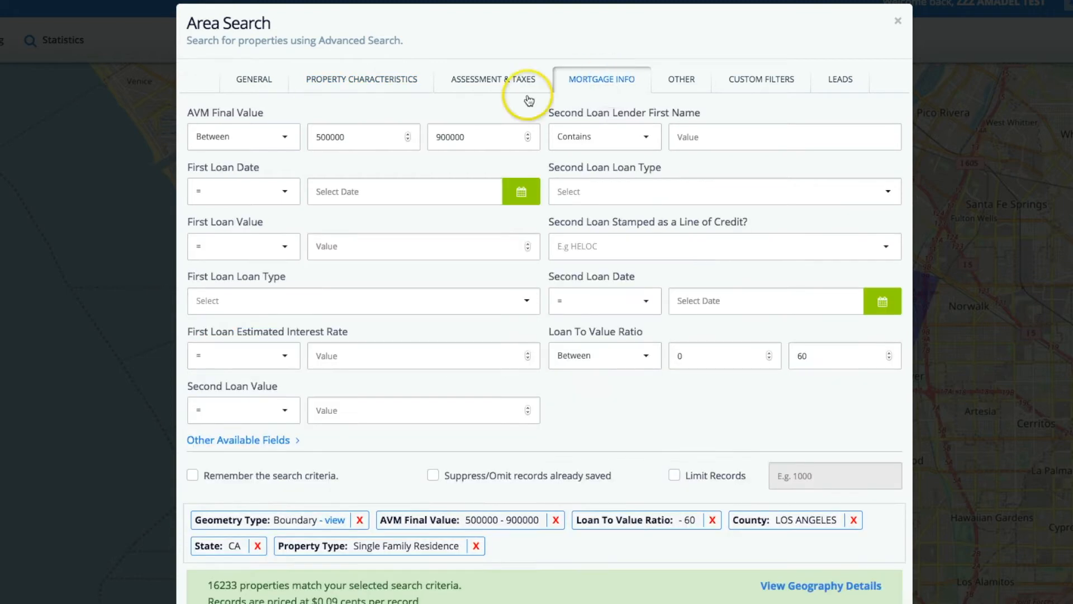
click(317, 136)
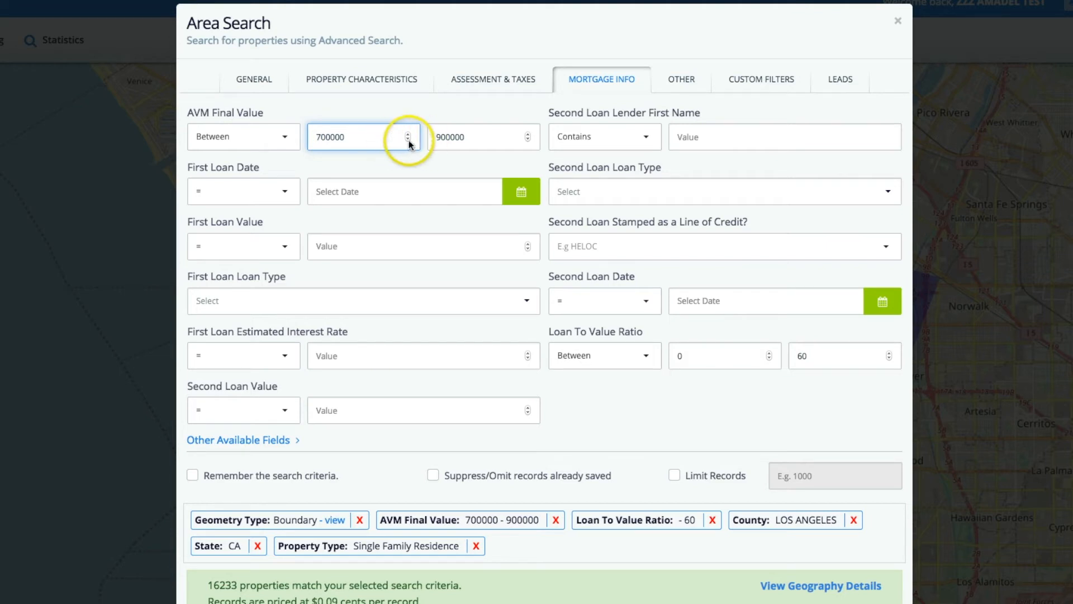
key(Return)
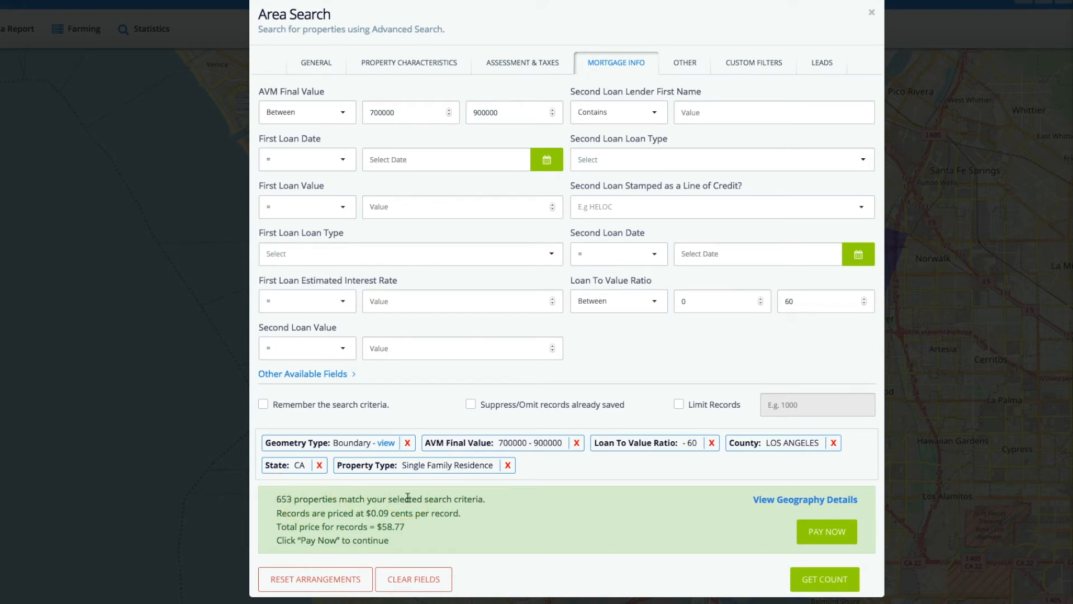
Omit records already saved, limit the results to 500 records and refresh the count.
click(470, 404)
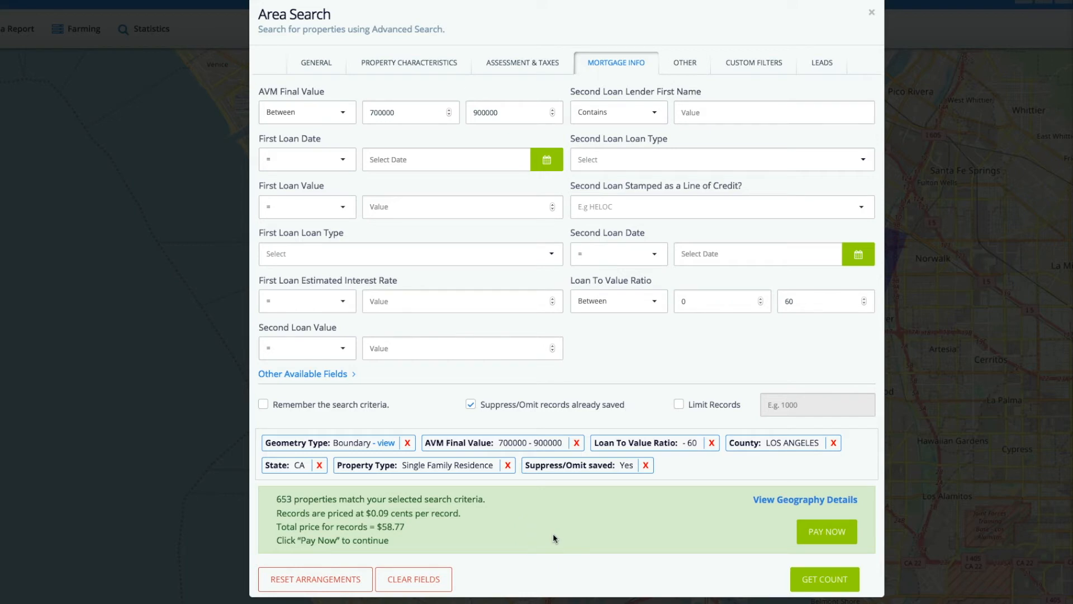
click(678, 404)
click(802, 409)
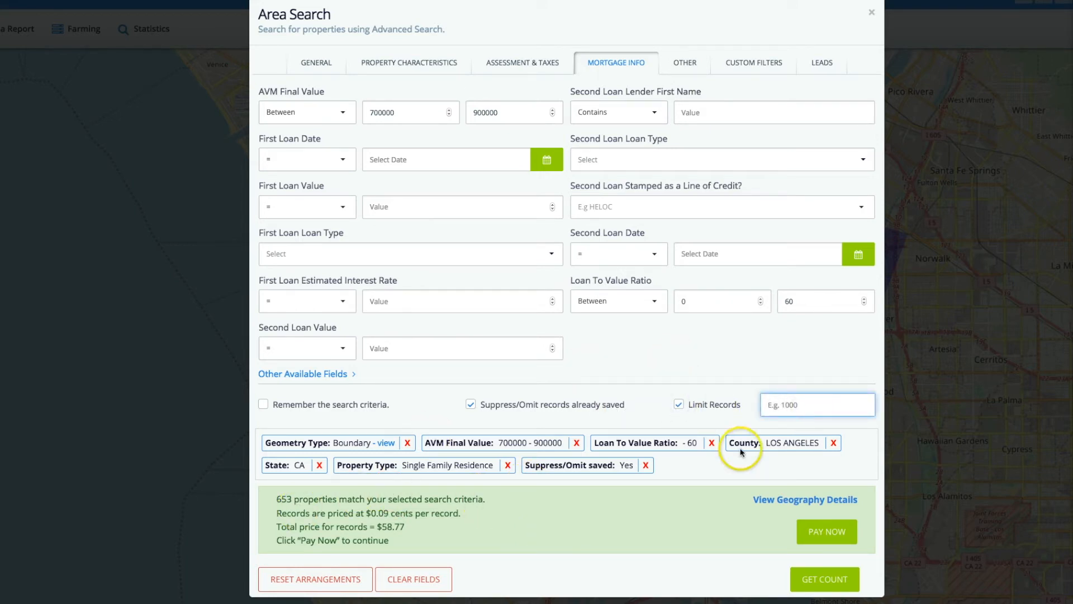
text(500)
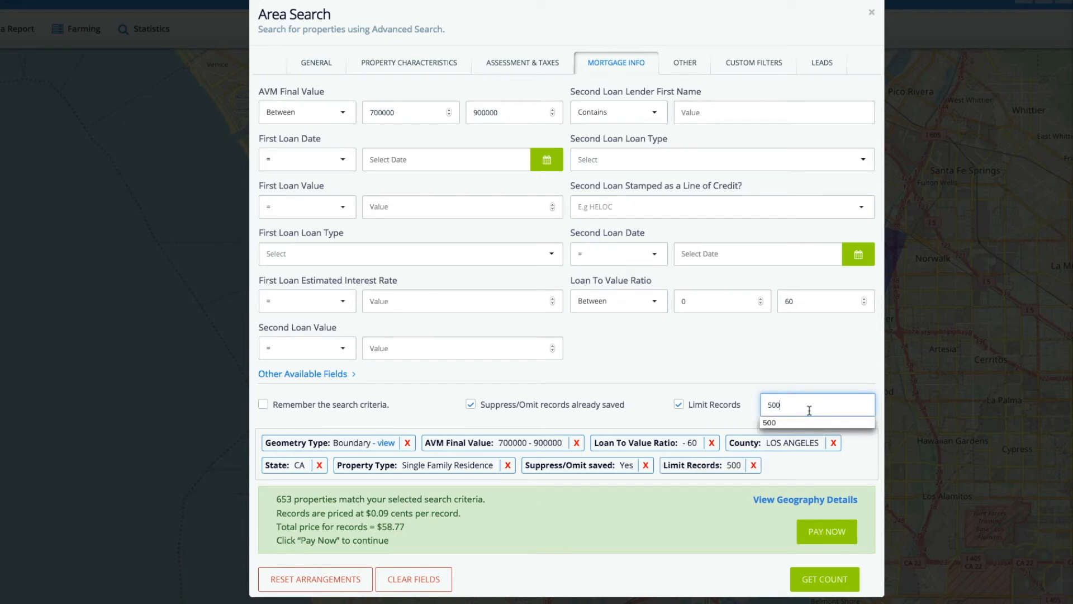
click(752, 402)
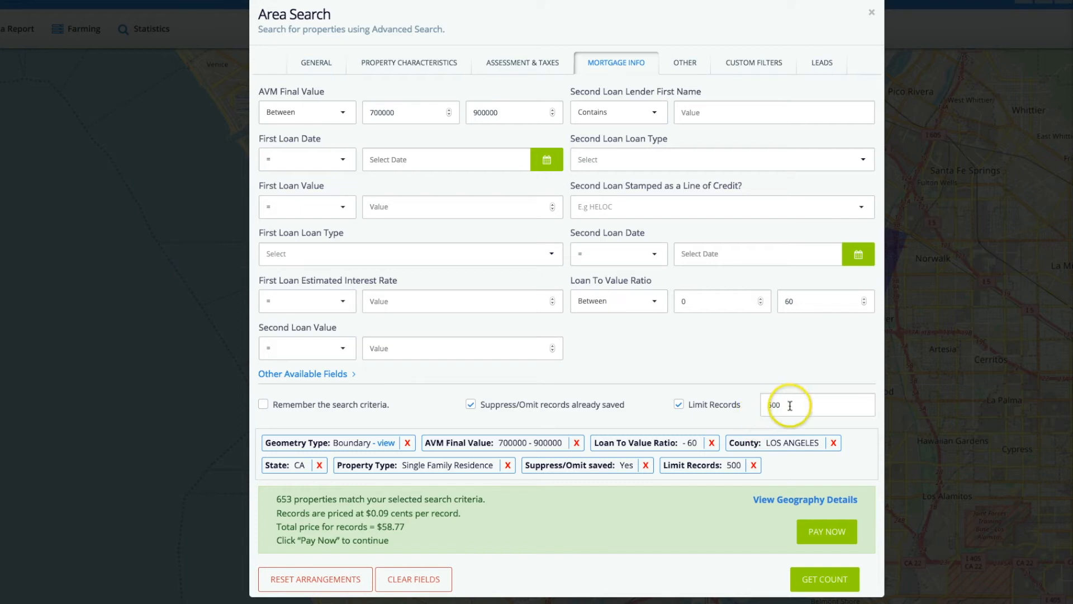
click(822, 580)
click(833, 530)
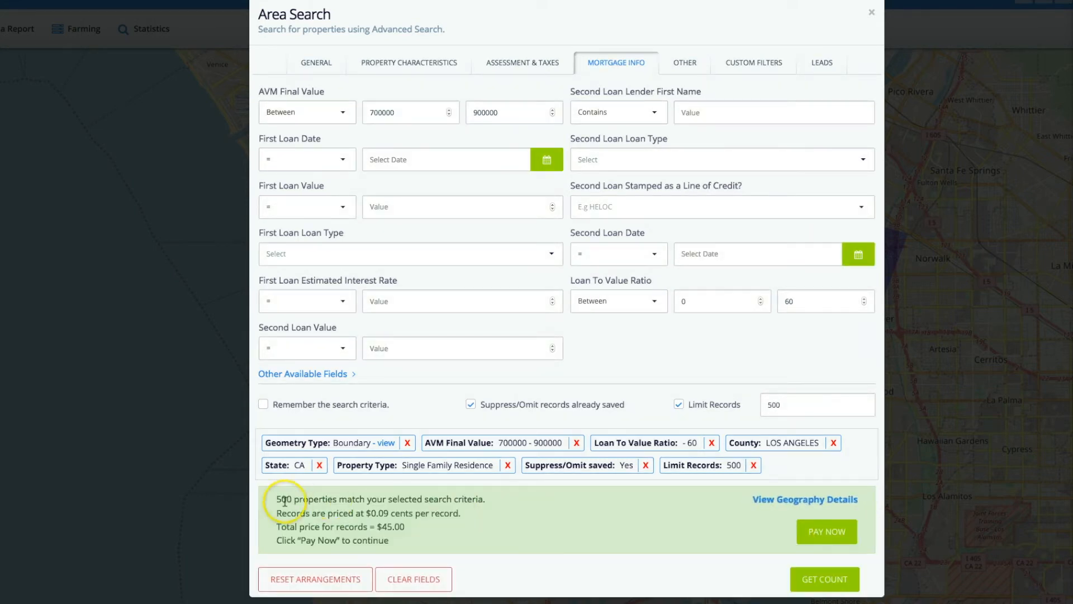
View the geography details of the matching properties by zip code and city, and close them.
click(830, 532)
click(772, 502)
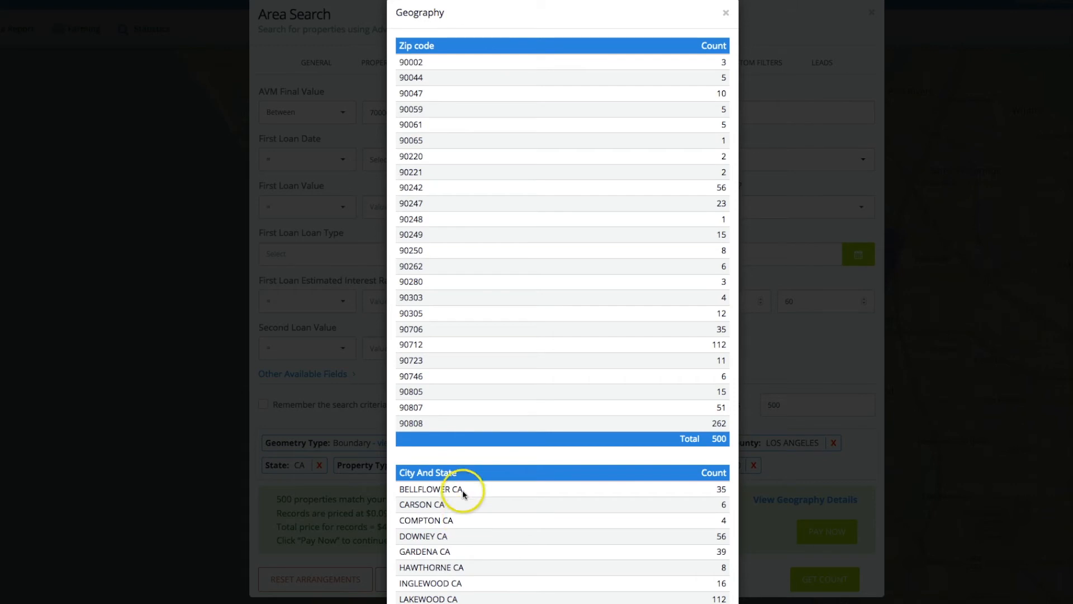
click(731, 7)
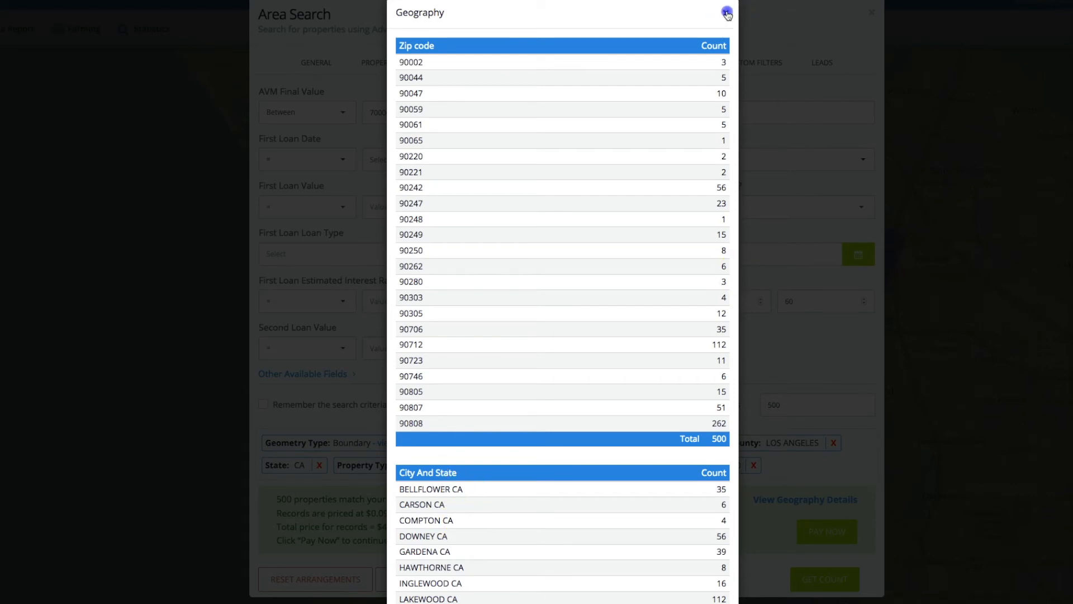
Proceed to payment for the records and enter the card number and the cardholder's first and last name.
click(837, 531)
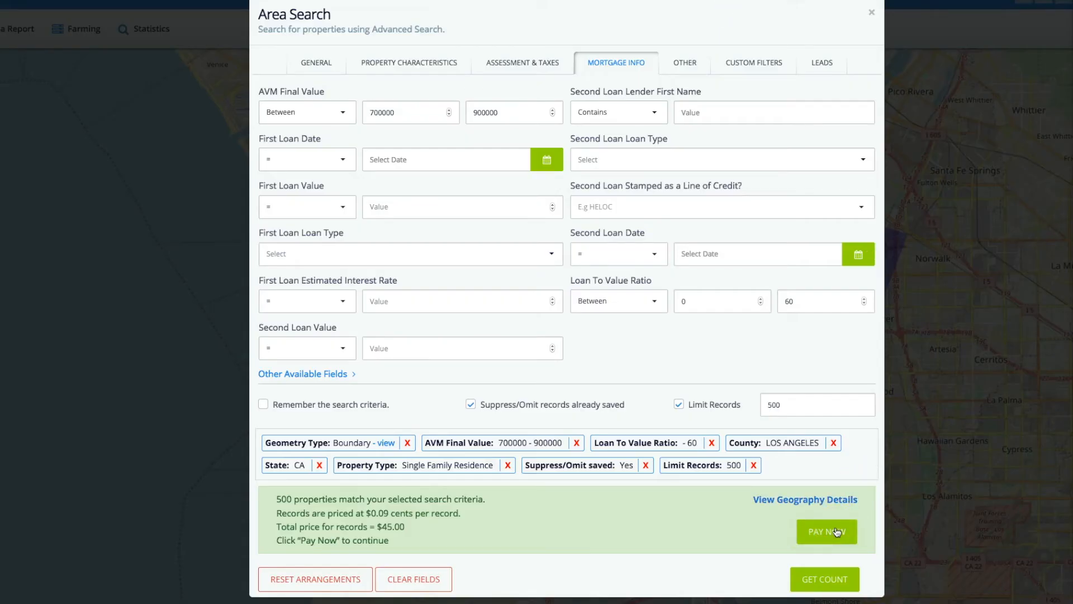
click(345, 123)
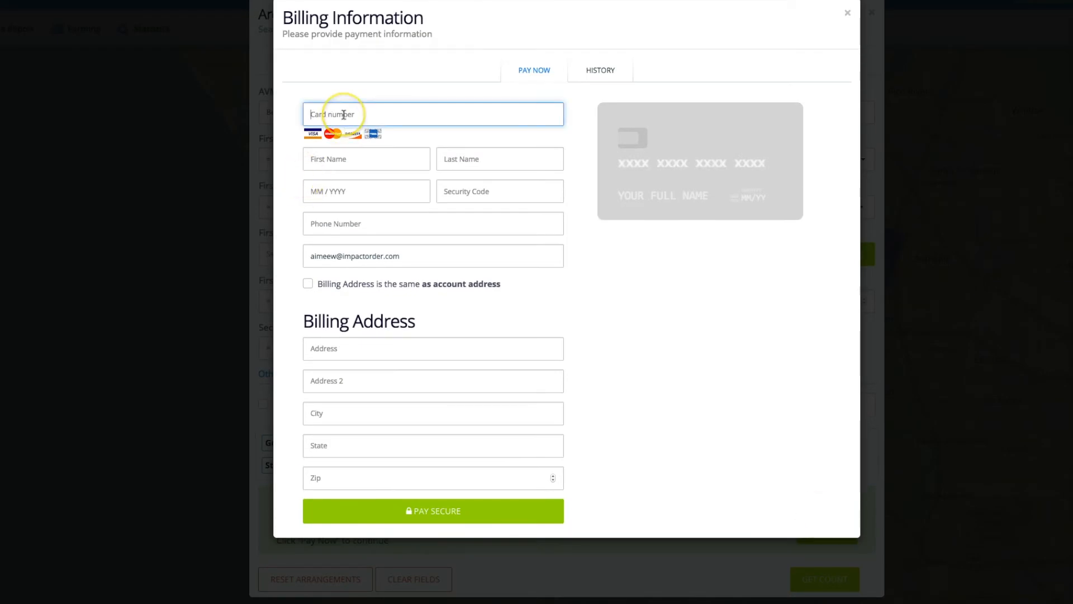
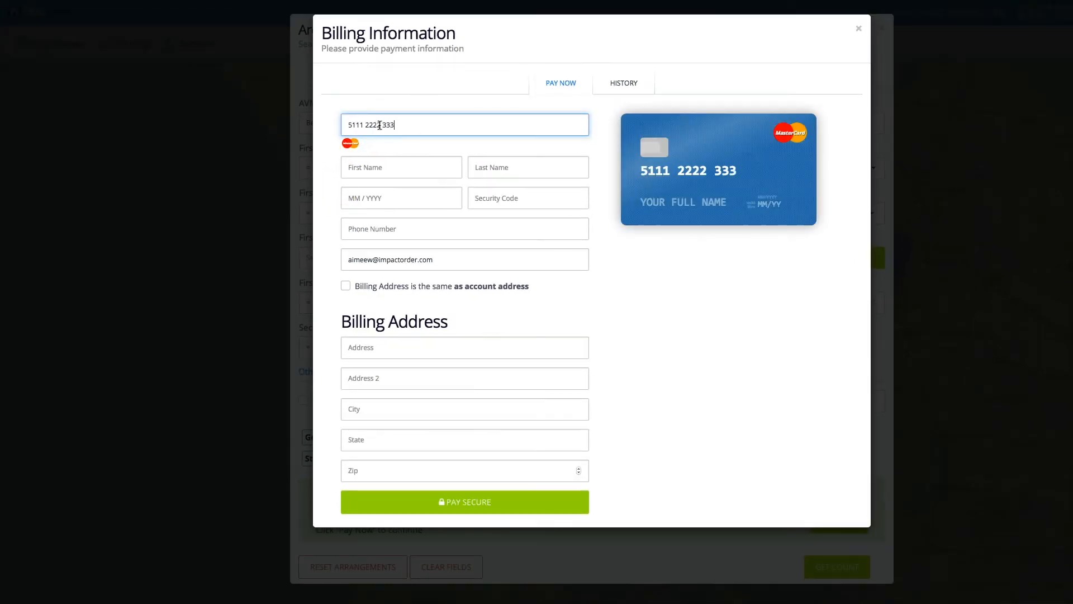
key(Tab)
key(Tab)
Enter the card's expiry date, security code and phone number, use the account address for billing, and submit the payment details.
key(Tab)
key(Tab)
key(Tab)
click(346, 285)
click(516, 334)
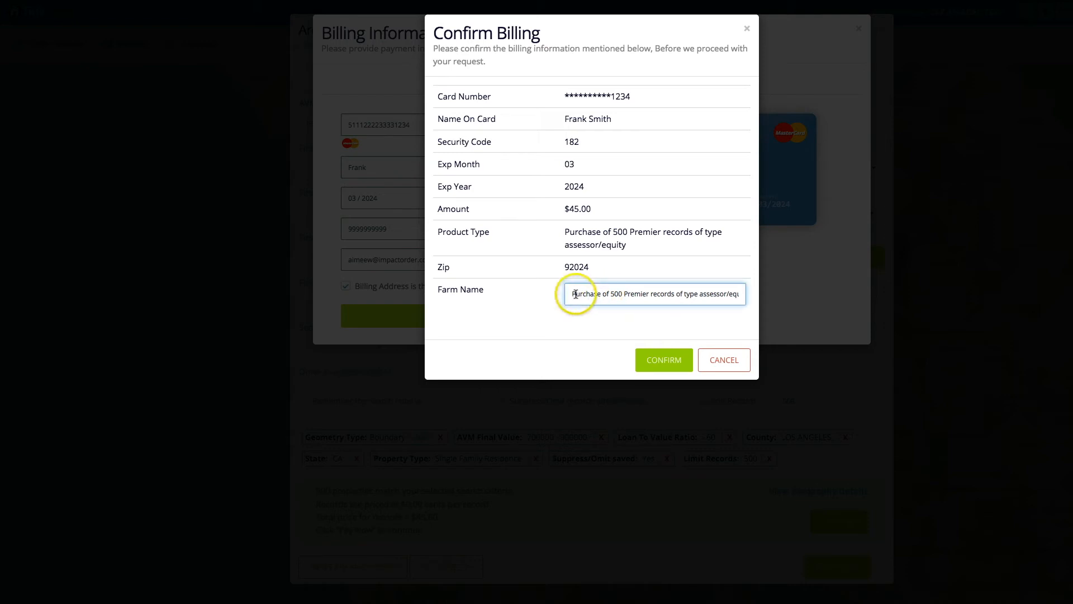
Replace the farm name with Compton and confirm the billing.
drag(575, 289, 752, 290)
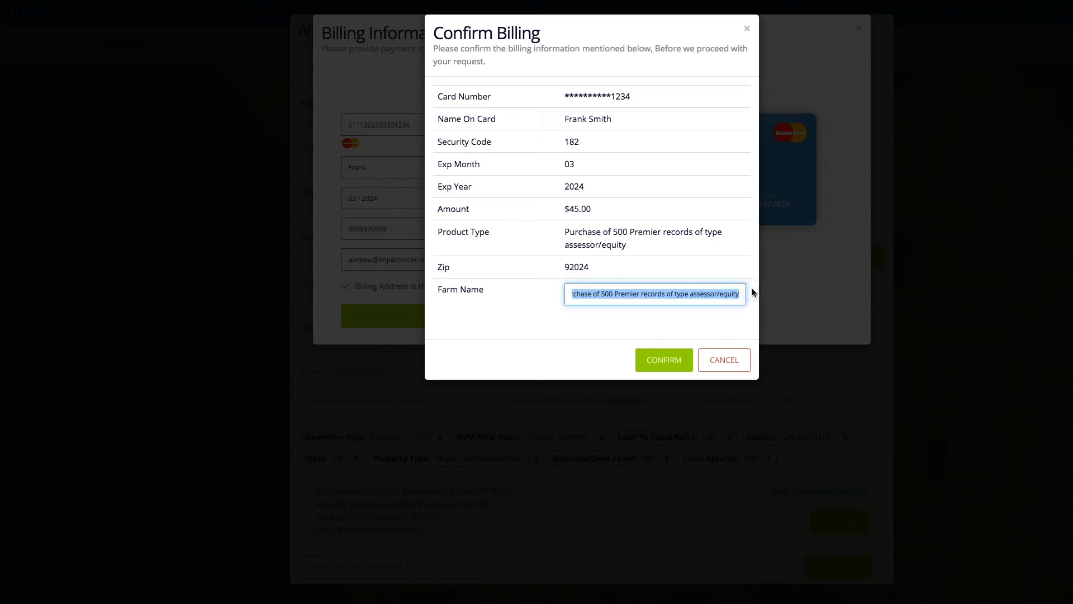
text(Compton)
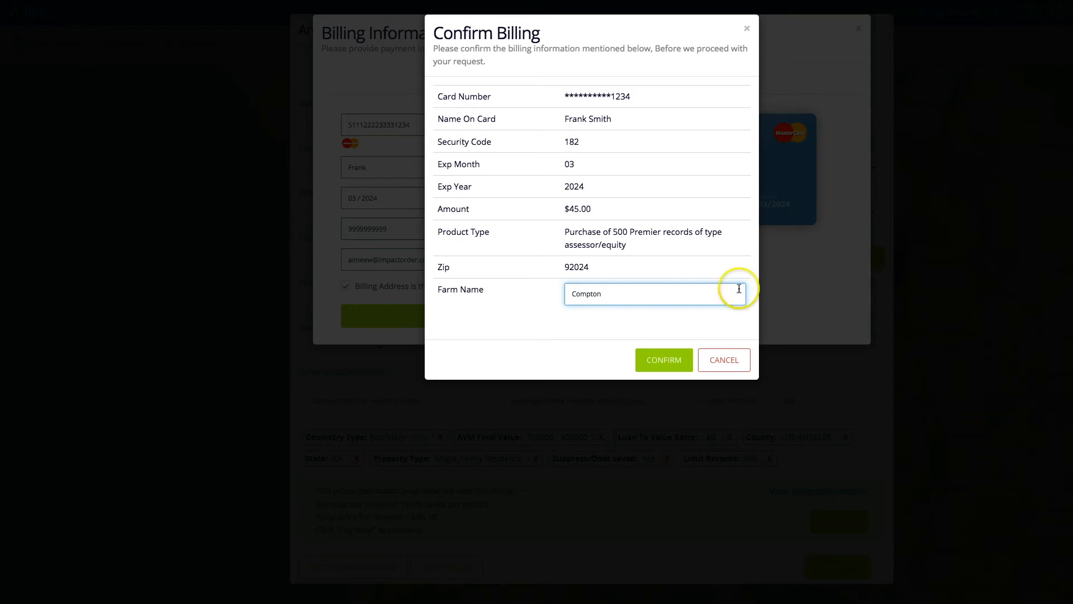
click(662, 359)
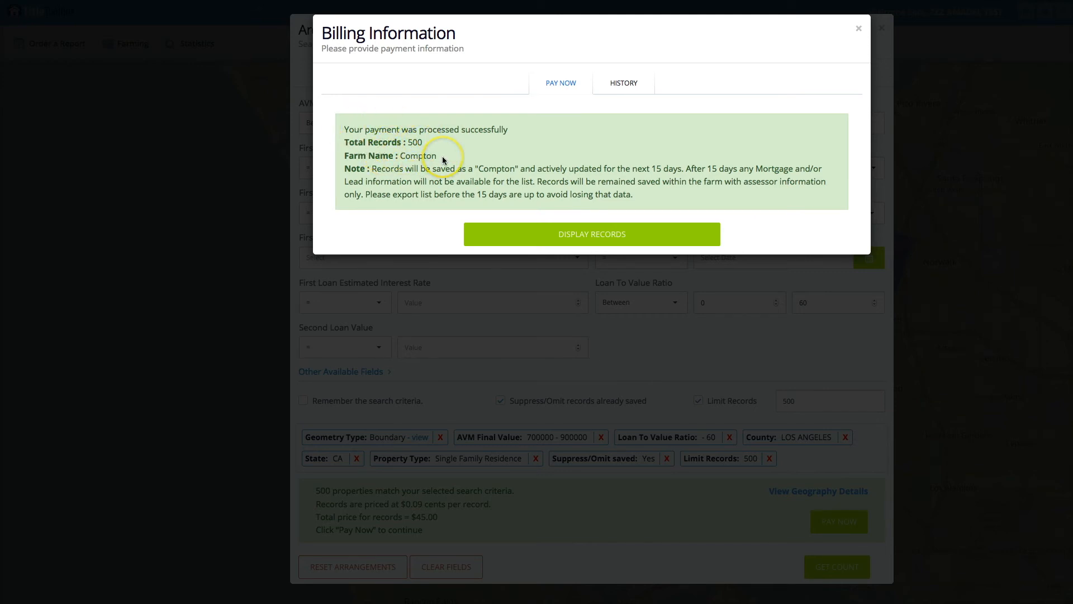
Display the purchased records of the Compton farm and look over the columns and rows of the property table.
click(556, 234)
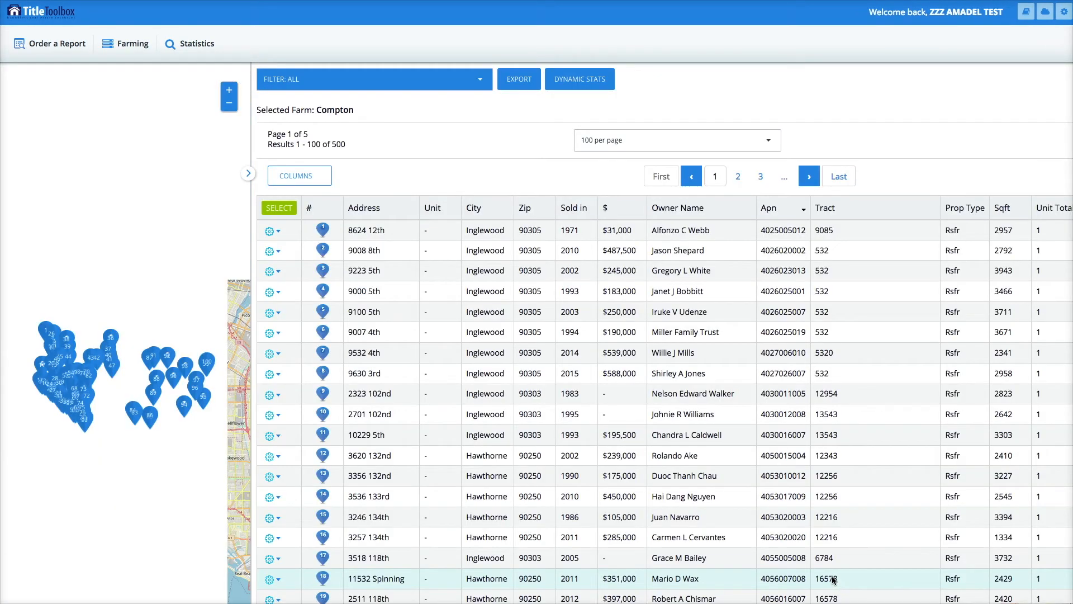
scroll(666, 400, right, 2)
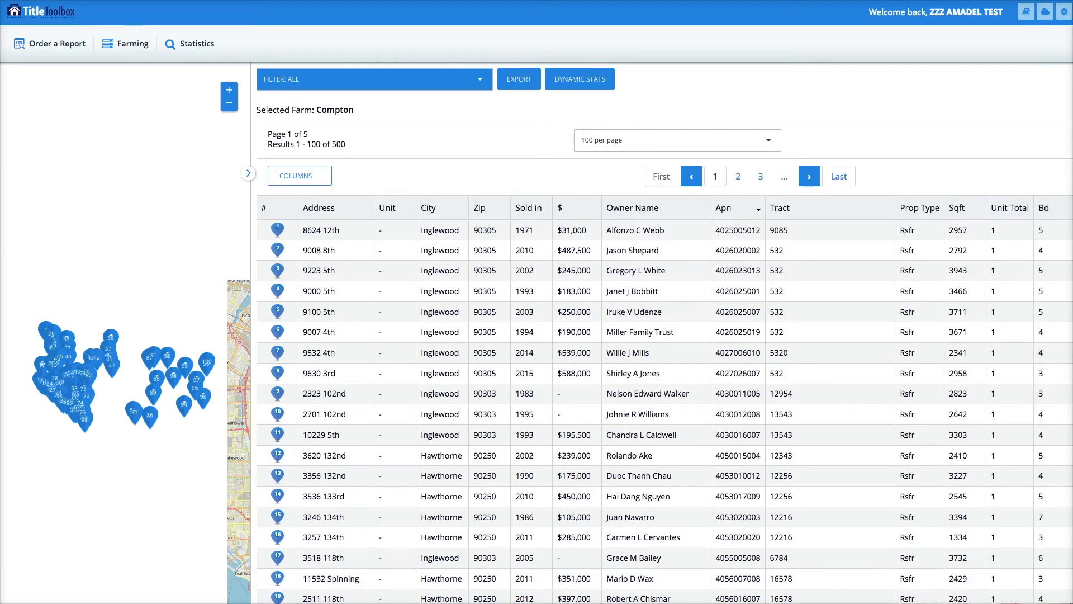
scroll(665, 399, left, 2)
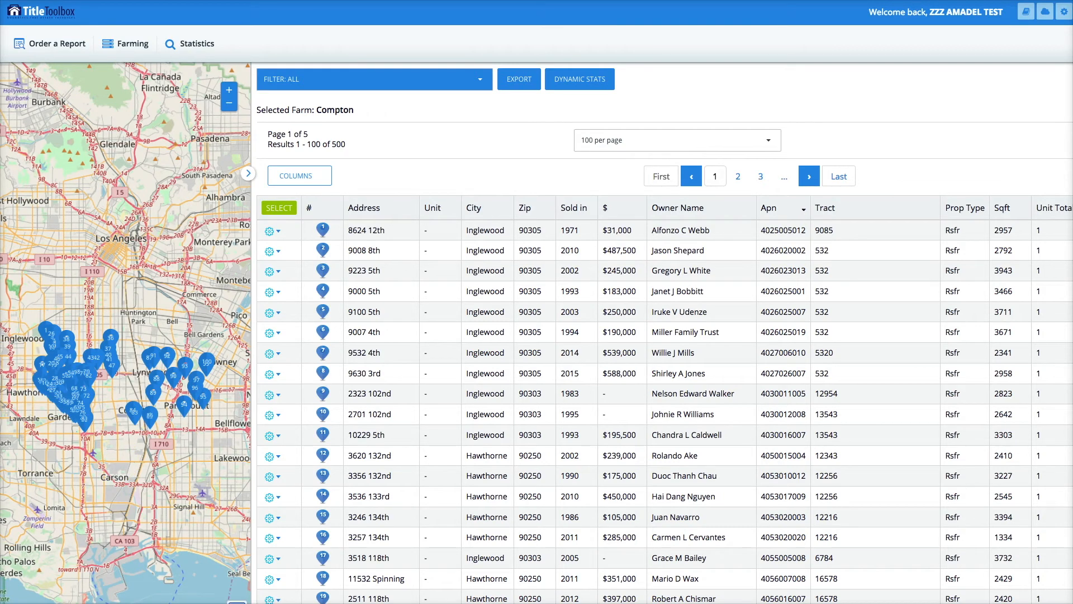
scroll(118, 380, down, 1)
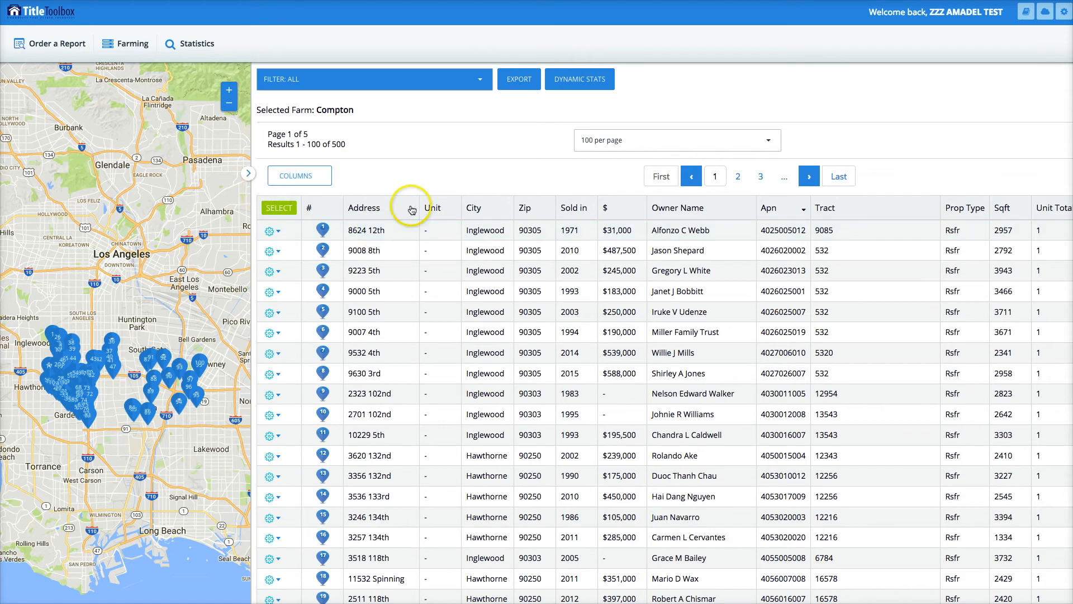
Examine the first listed property's detailed view, including its street view, owner info and tax info, and close it.
click(278, 232)
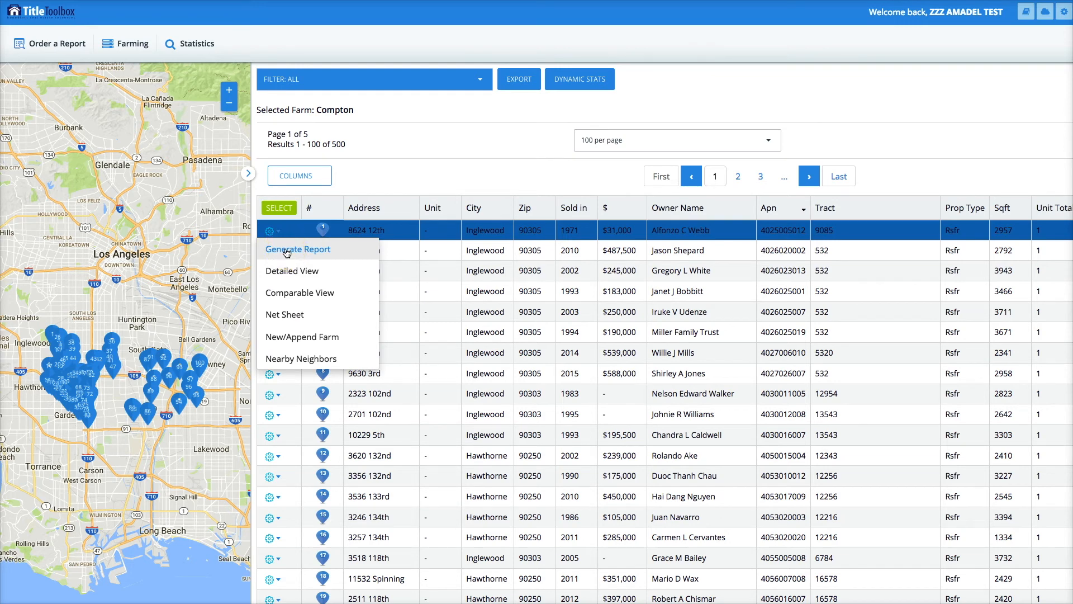
click(300, 306)
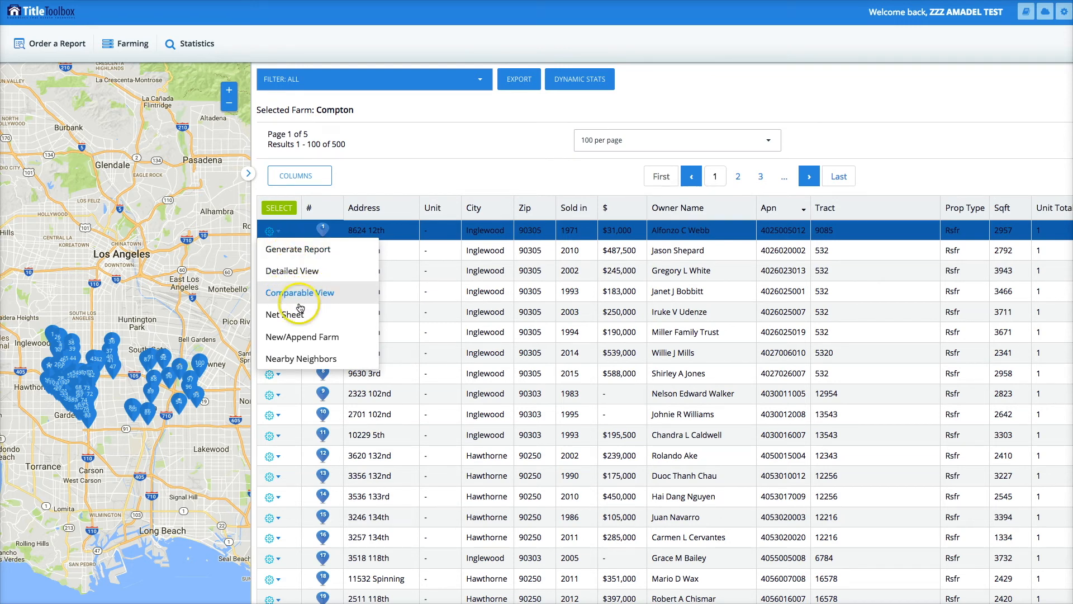
click(284, 272)
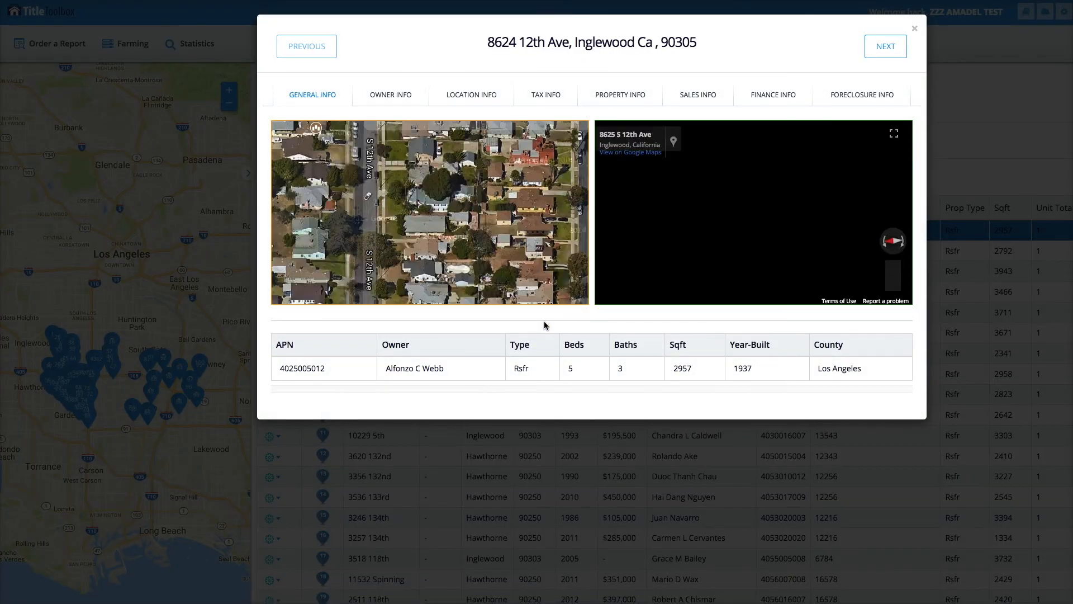
click(799, 262)
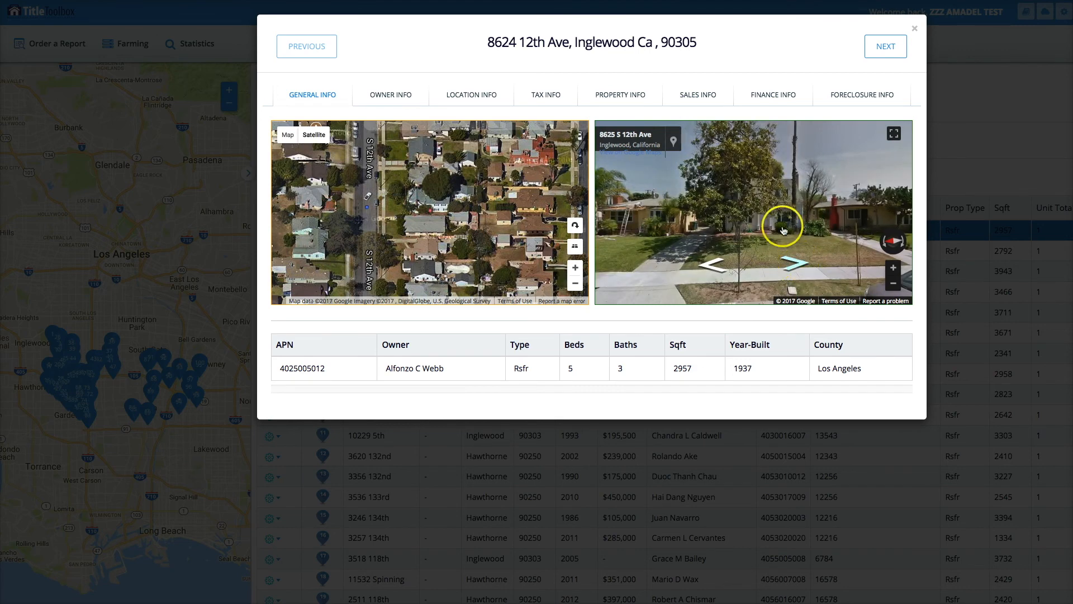
drag(735, 233, 876, 235)
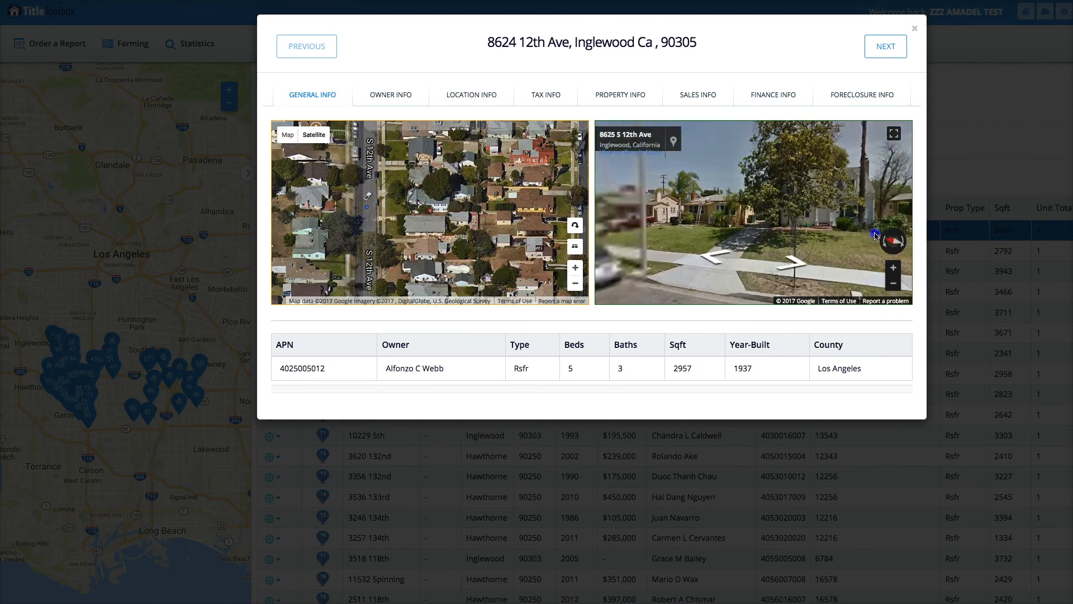
click(401, 100)
click(547, 98)
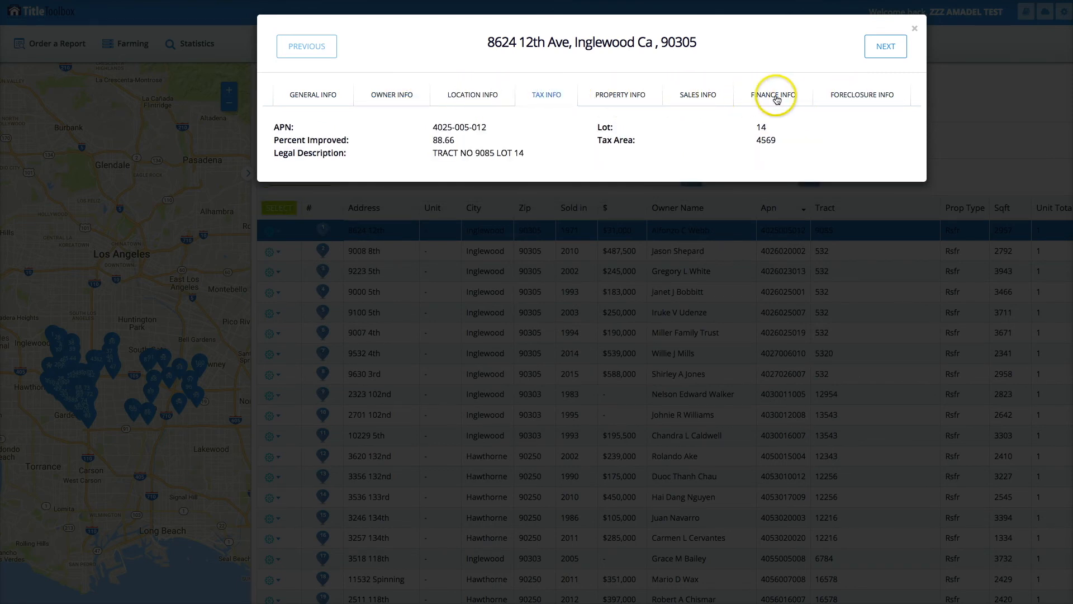
click(915, 28)
Open the report order for the first listed property, review the available report types, and close it without generating a report.
click(276, 234)
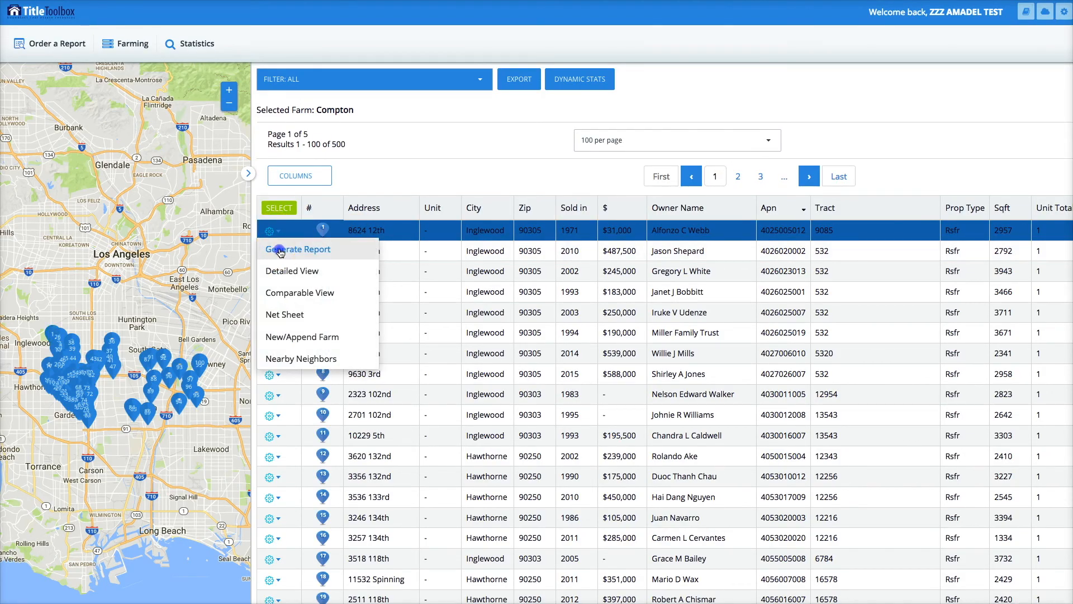
click(280, 250)
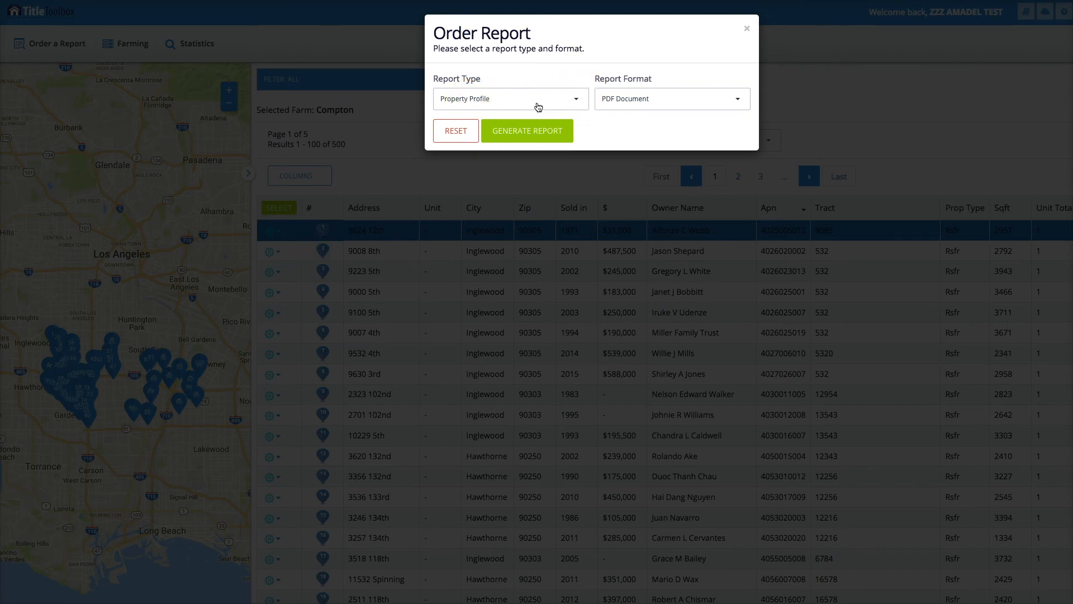
click(573, 97)
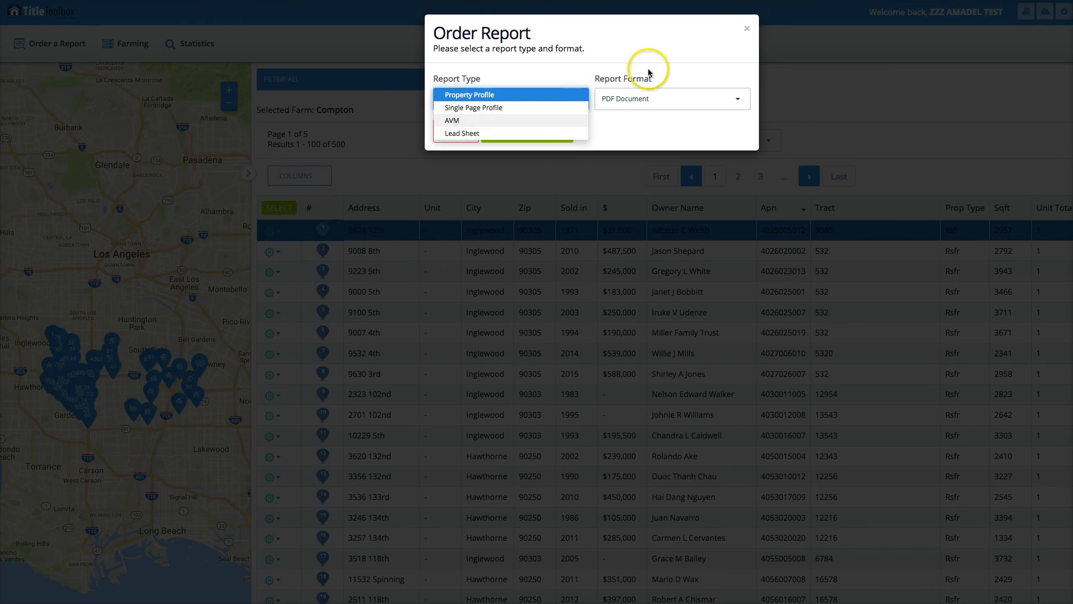
click(748, 29)
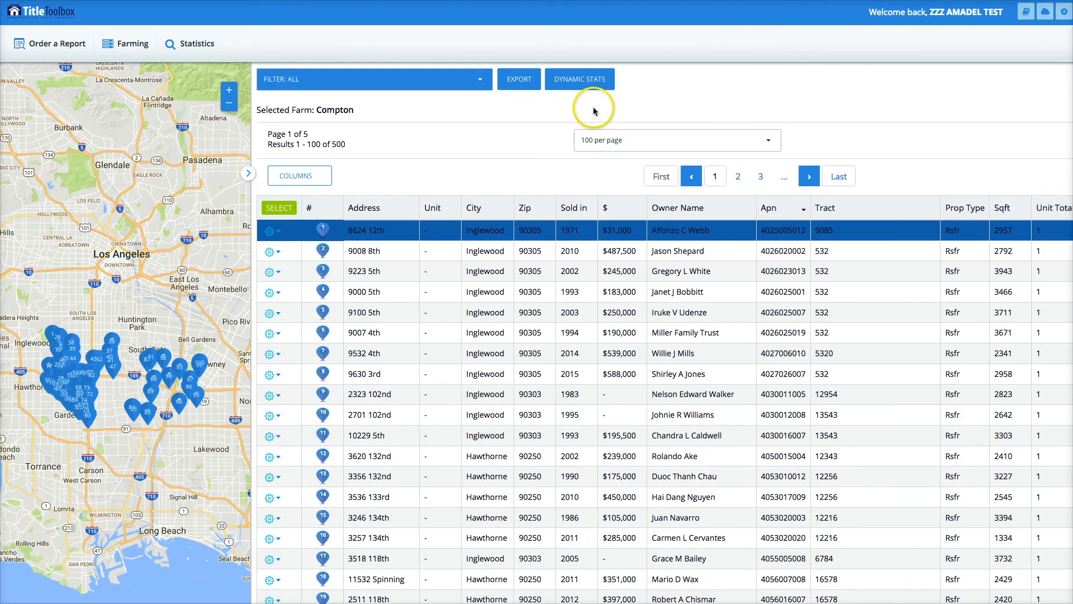
Export the Compton farm records to the third-party vendor GoBig Printing / Impact.
click(520, 83)
click(523, 85)
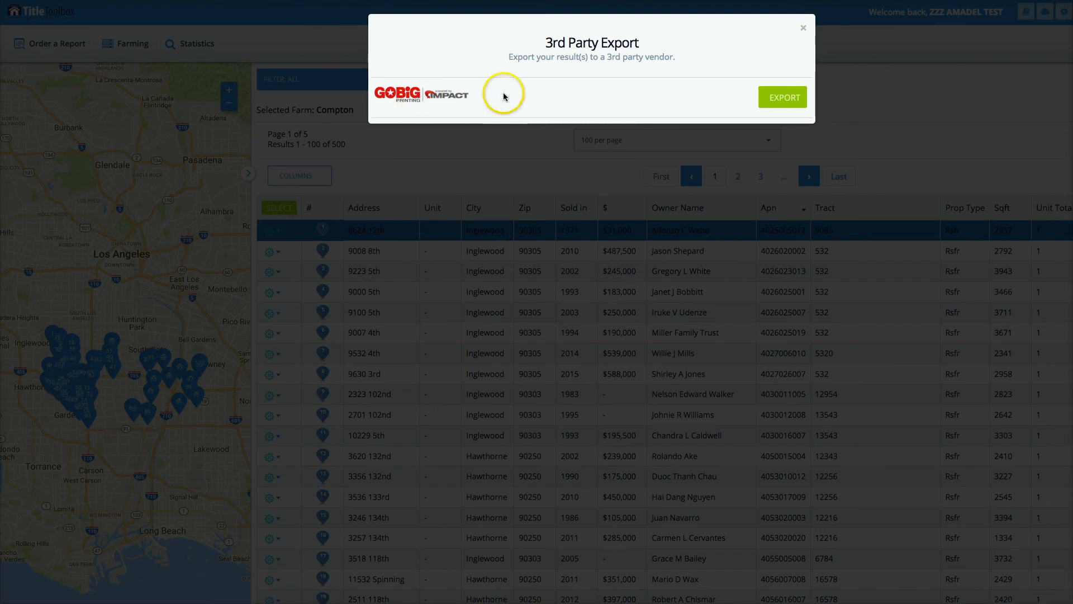
click(782, 99)
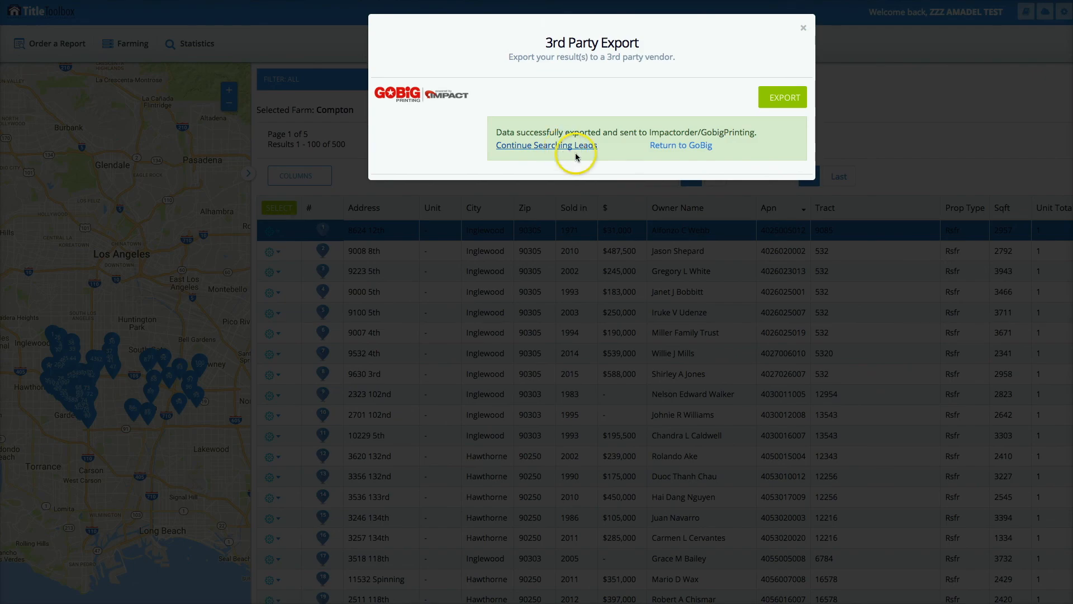
Return to the GoBig Newsletters site and open the My Contacts page with the mailing lists.
click(680, 146)
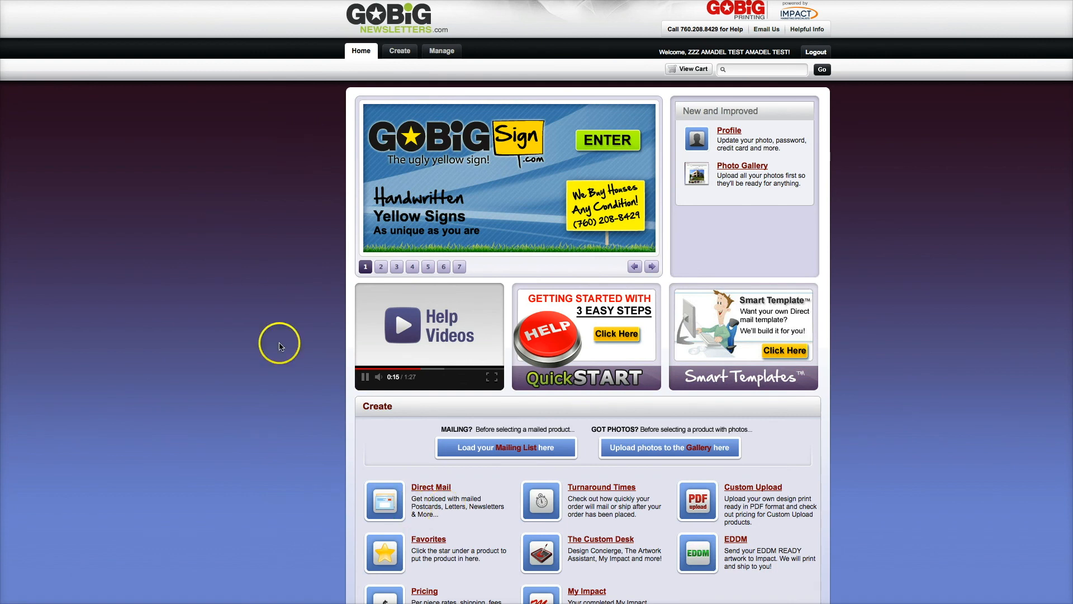
click(442, 50)
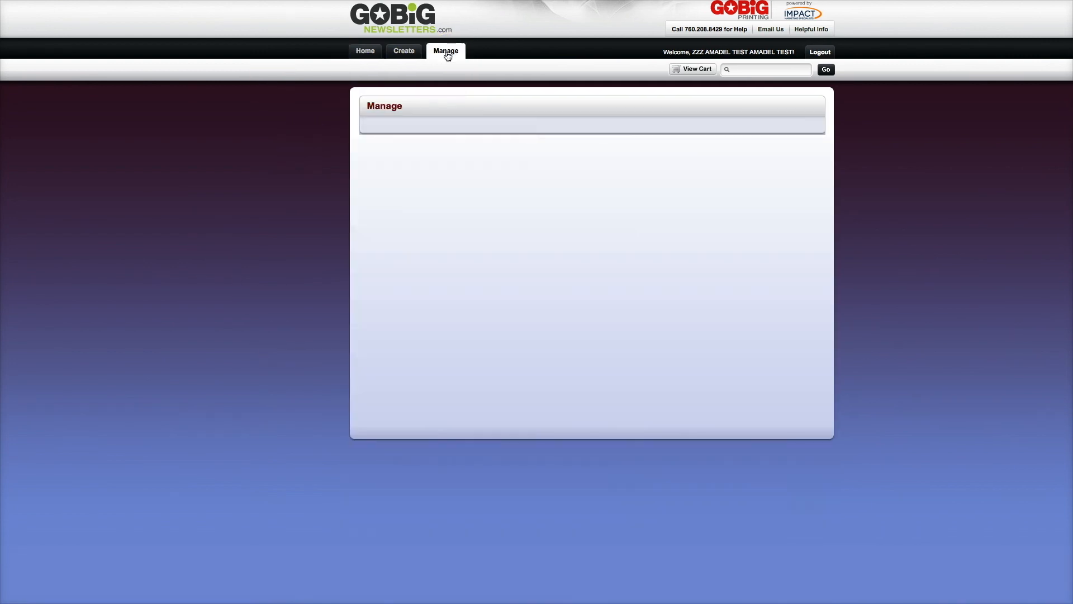
click(447, 149)
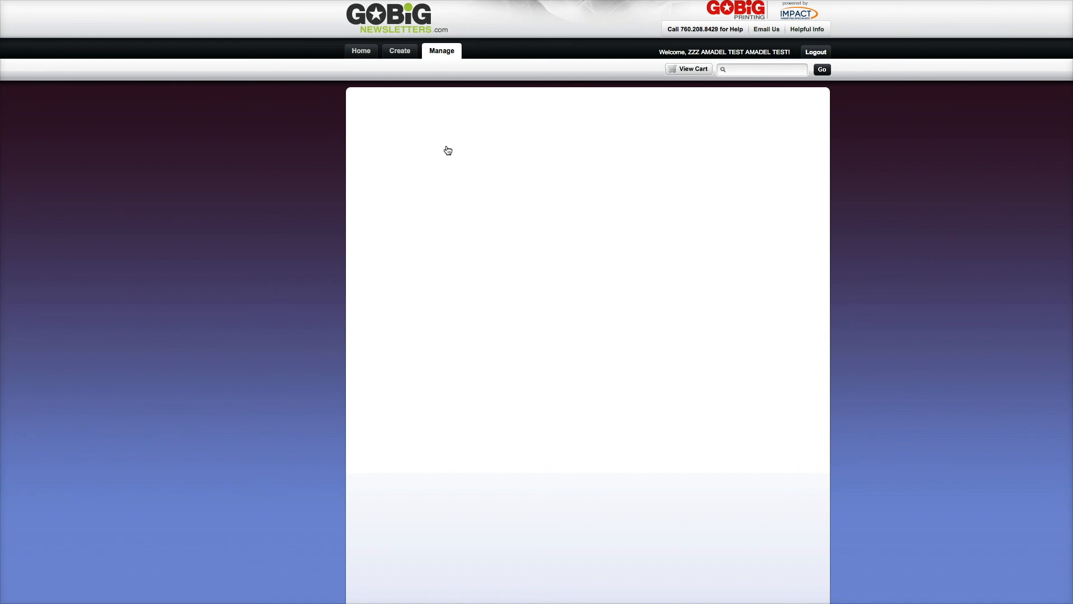
Read the upload notice for the exported mailing list and look through the existing contact lists.
drag(552, 331, 632, 336)
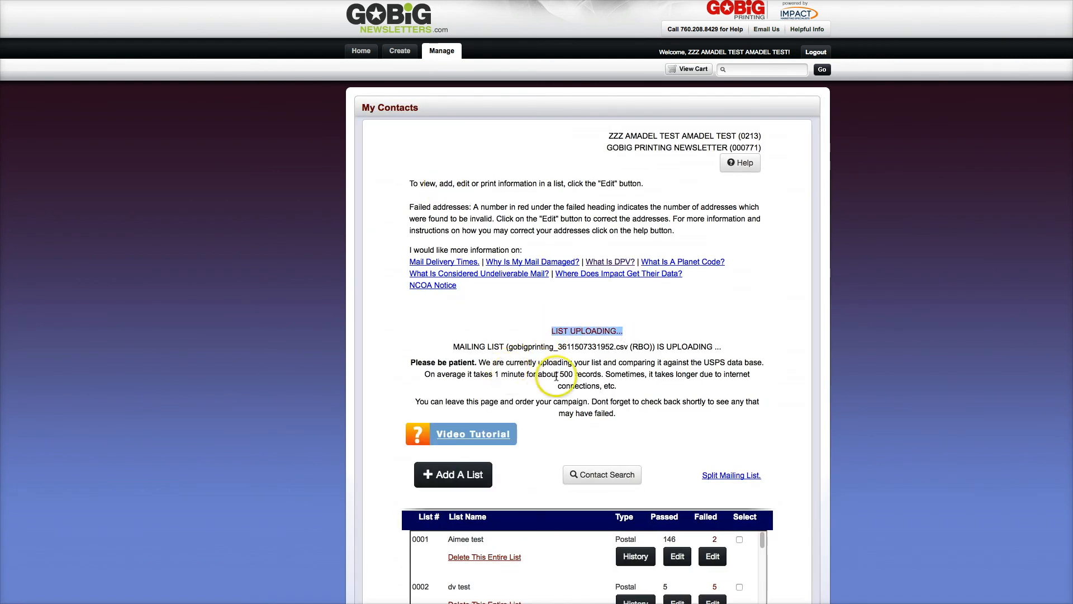
drag(546, 374, 629, 402)
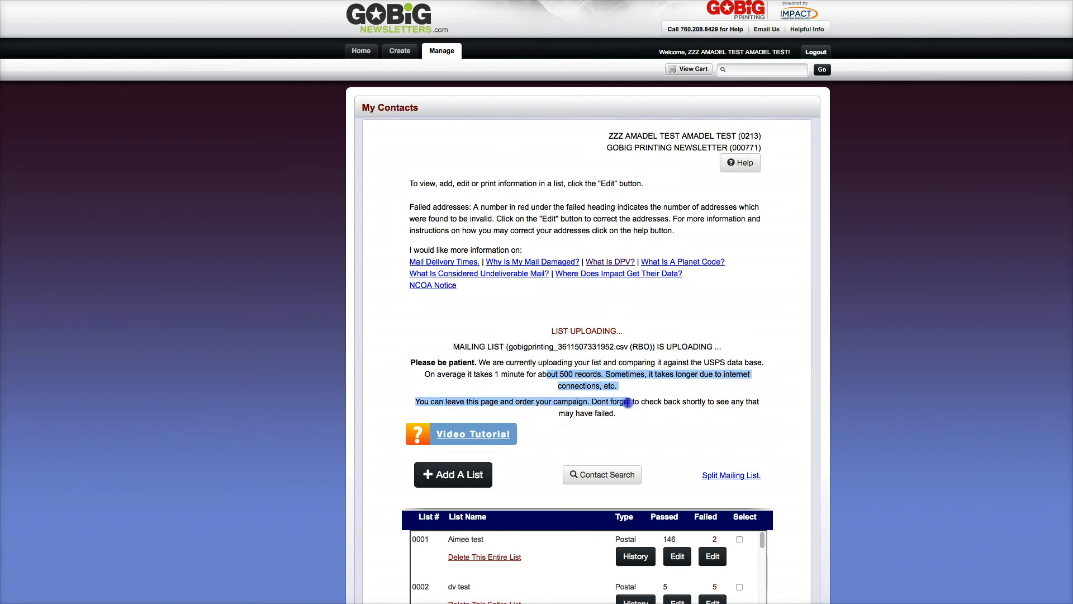
click(576, 372)
scroll(837, 479, down, 2)
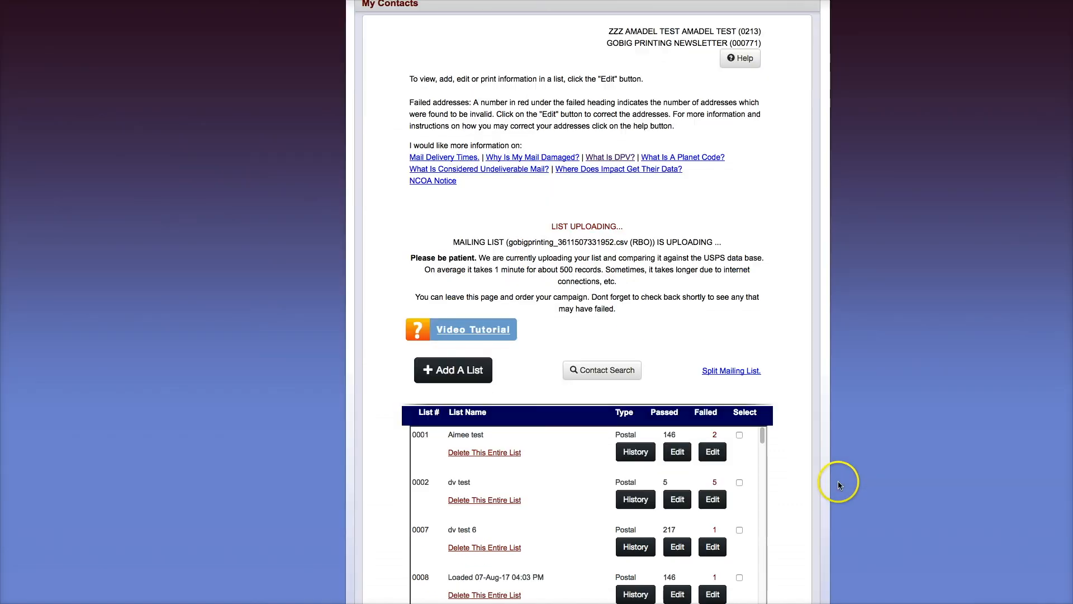
drag(762, 440, 764, 587)
scroll(815, 515, up, 1)
scroll(815, 515, up, 1)
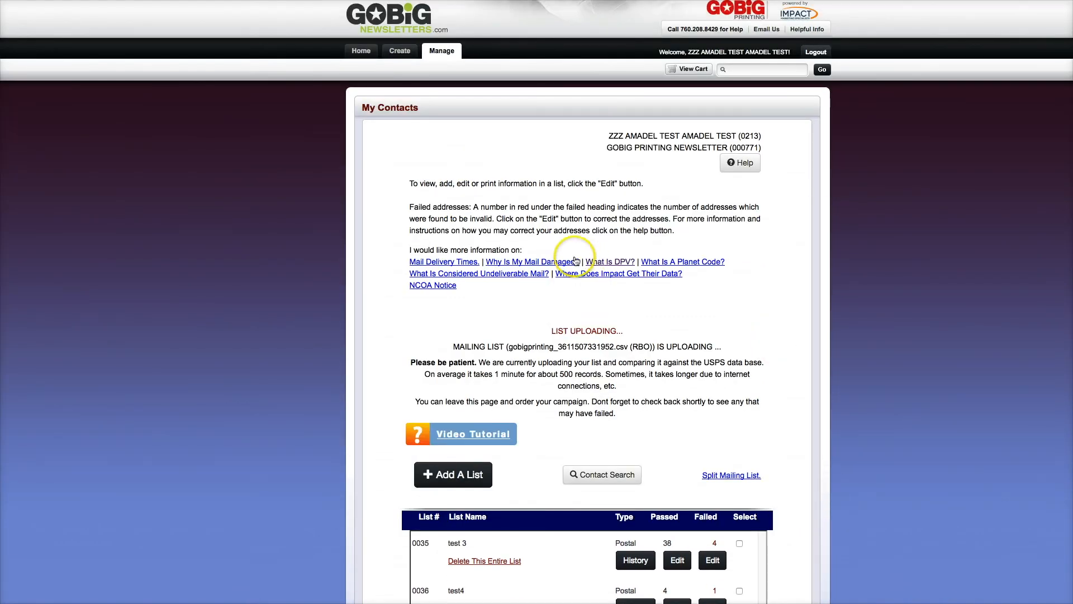